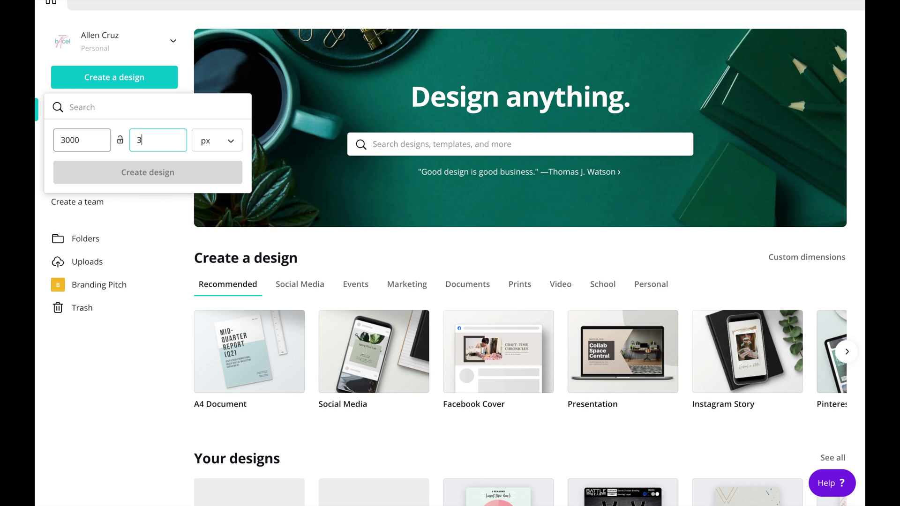
# Create a custom-size design of 3000 × 3000 px.
pyautogui.write('000')
pyautogui.click(113, 165)
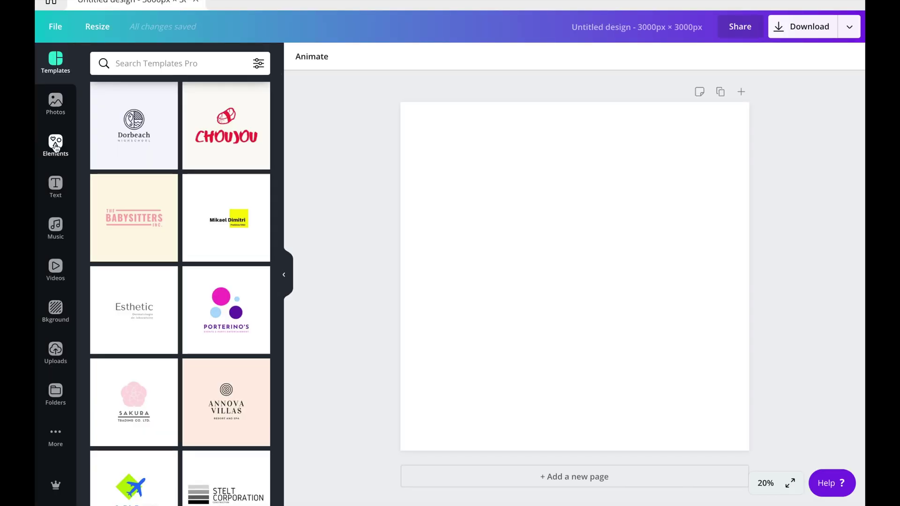
# Place a light grey square about 990 px wide in the page's upper-left corner.
pyautogui.click(55, 143)
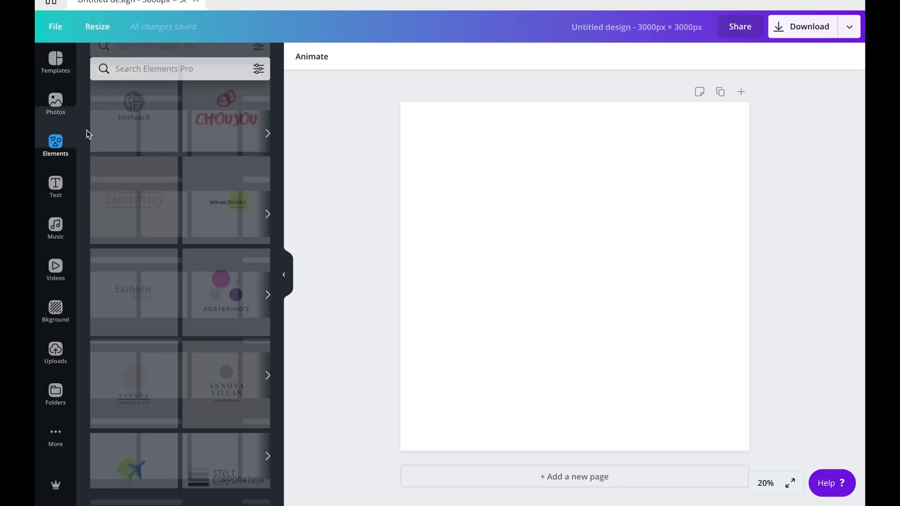
pyautogui.click(113, 127)
pyautogui.moveTo(611, 281); pyautogui.dragTo(530, 202)
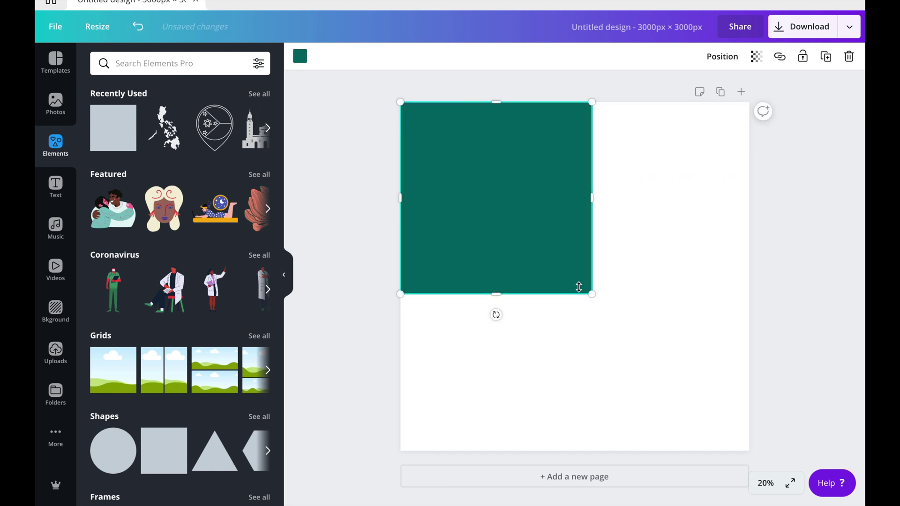
pyautogui.moveTo(495, 293); pyautogui.dragTo(501, 215)
pyautogui.moveTo(591, 160); pyautogui.dragTo(499, 166)
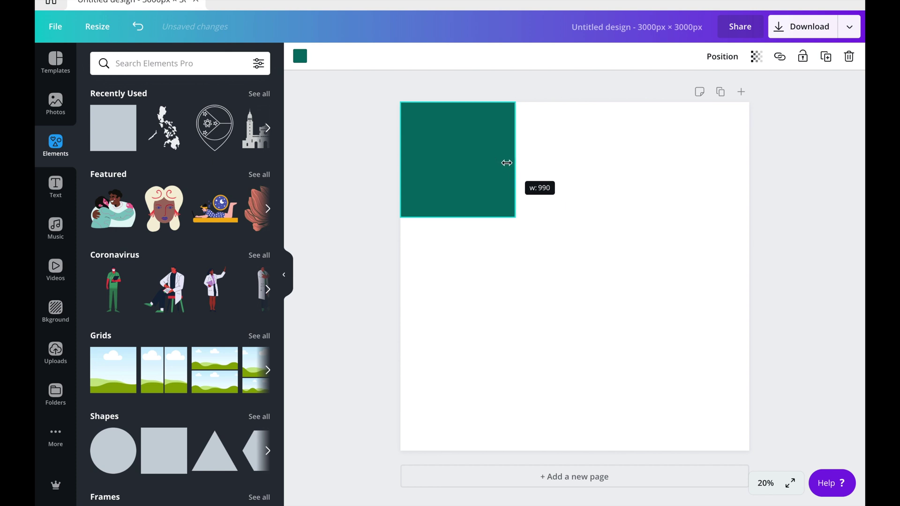
pyautogui.click(301, 57)
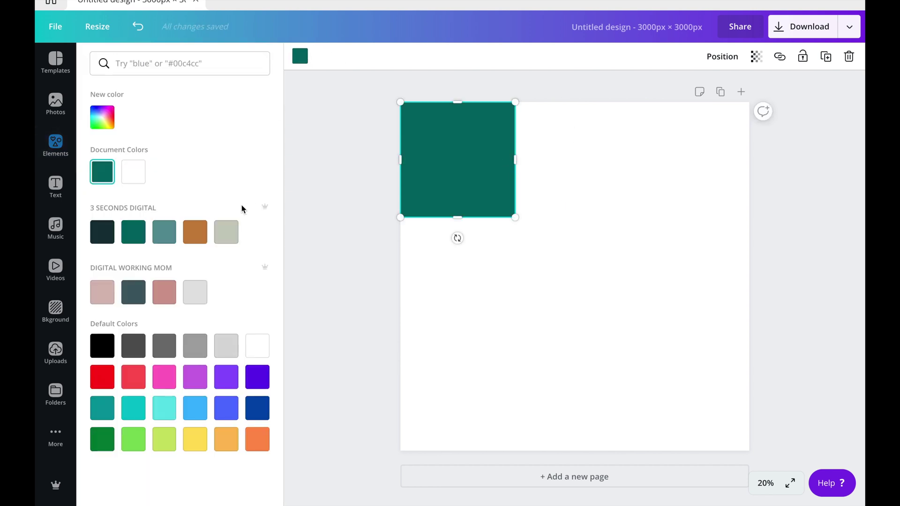
pyautogui.click(196, 293)
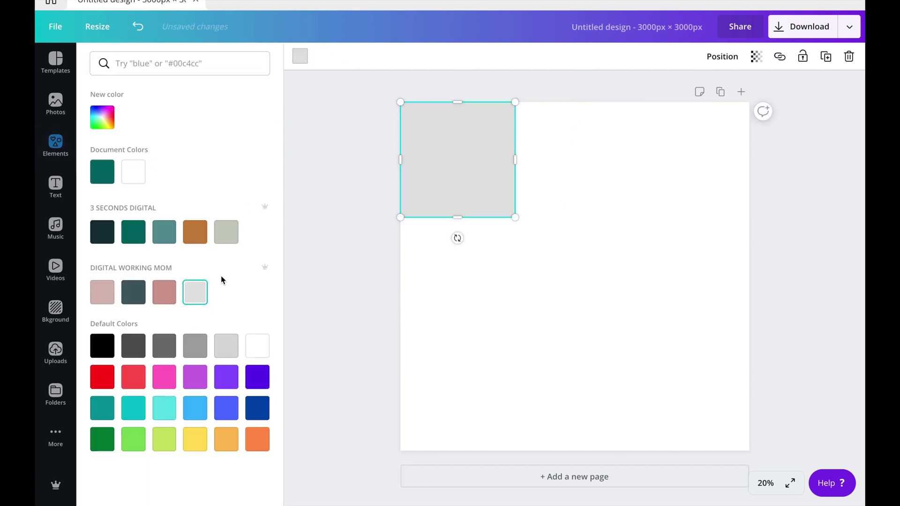
# Duplicate the grey square twice down the page's left edge, forming a column of three with narrow gaps.
pyautogui.click(827, 57)
pyautogui.moveTo(471, 161); pyautogui.dragTo(490, 368)
pyautogui.hotkey('ctrl', 'd')
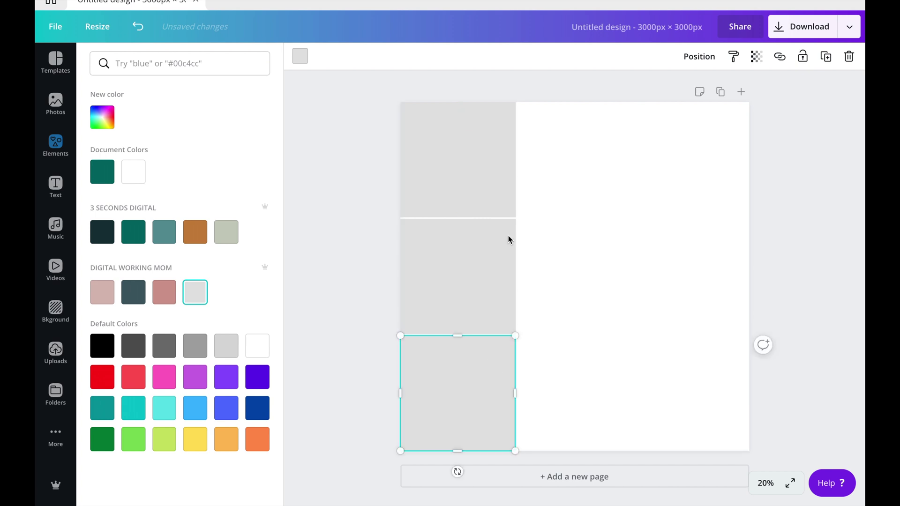
# Duplicate the column of grey squares twice across the page to form a 3 × 3 grid with narrow gaps.
pyautogui.moveTo(347, 129); pyautogui.dragTo(549, 469)
pyautogui.click(825, 57)
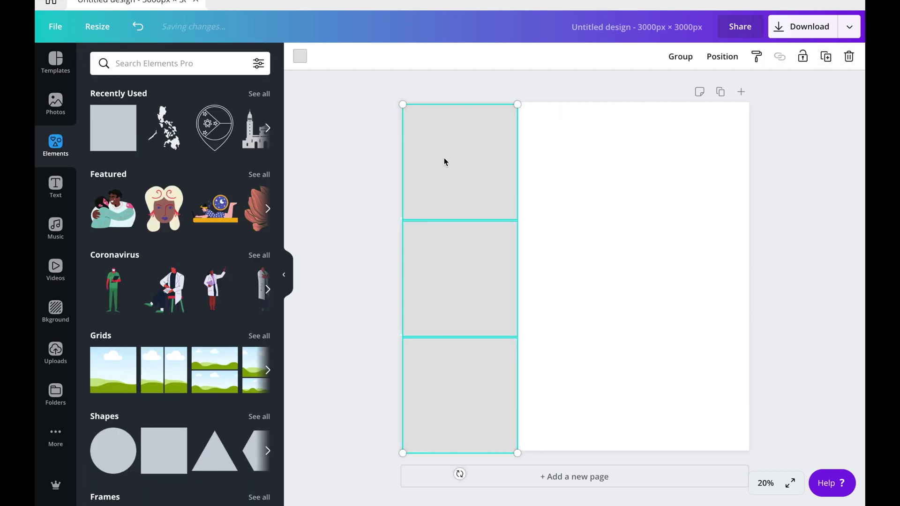
pyautogui.moveTo(444, 161); pyautogui.dragTo(719, 158)
pyautogui.click(826, 56)
pyautogui.click(827, 194)
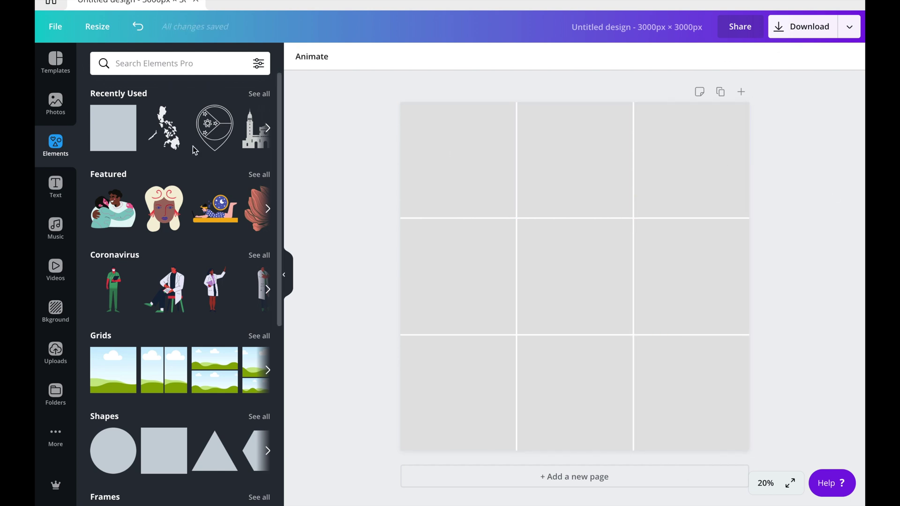
# Upload the five 3SD logo images, Primary Logo through SUBMARK LIGHT, from the 3 SECONDS DIGITAL HUB folder in PASSION PROJECT.
pyautogui.click(52, 356)
pyautogui.click(181, 64)
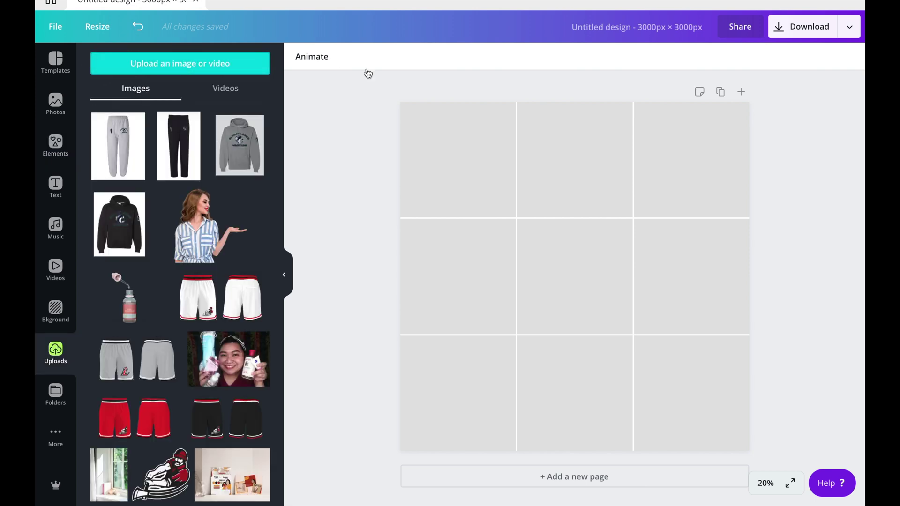
pyautogui.click(423, 4)
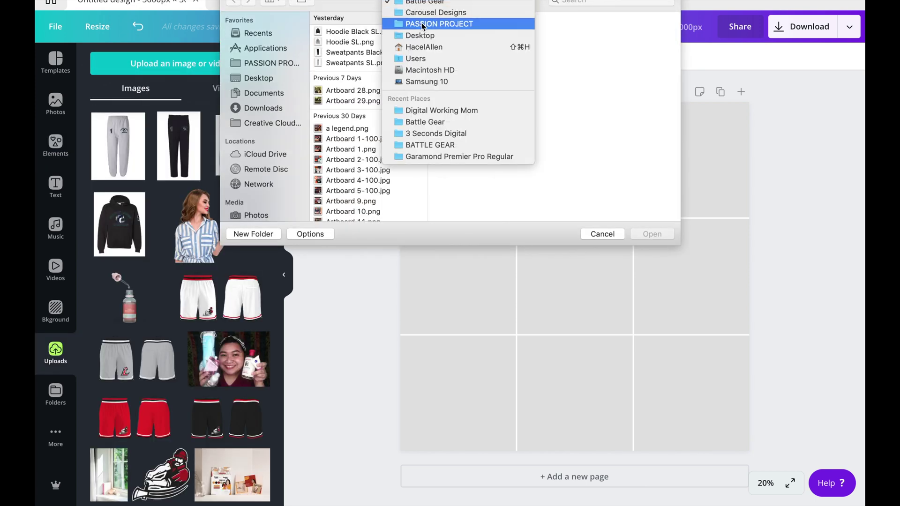
pyautogui.click(422, 24)
pyautogui.scroll(-10, 353, 162)
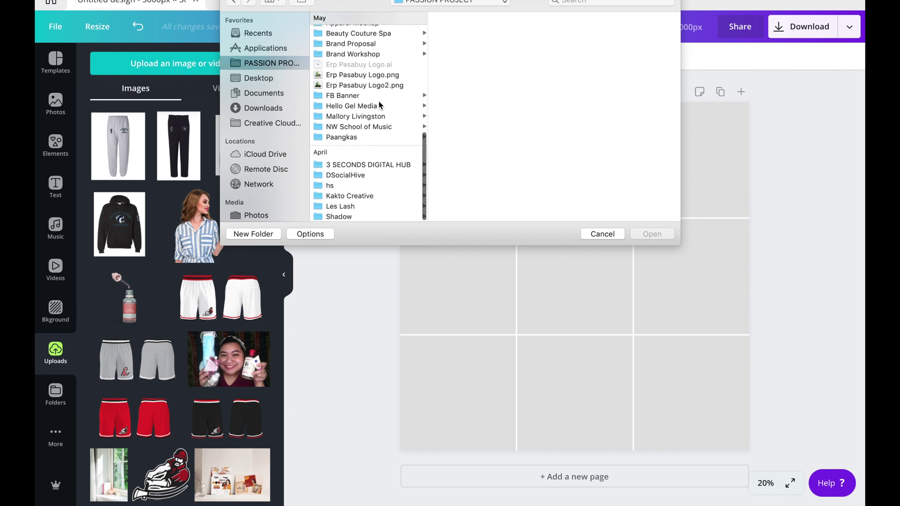
pyautogui.click(354, 164)
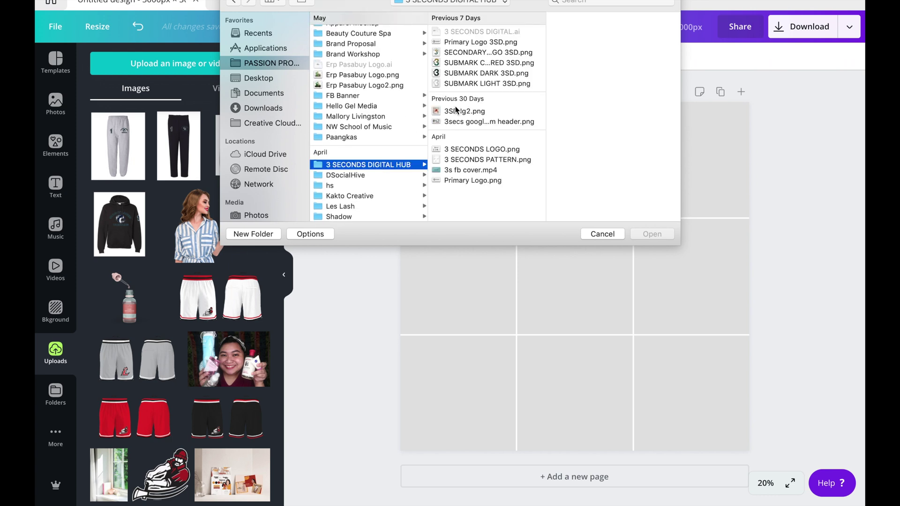
pyautogui.click(496, 43)
pyautogui.keyDown('shift'); pyautogui.click(468, 83); pyautogui.keyUp('shift')
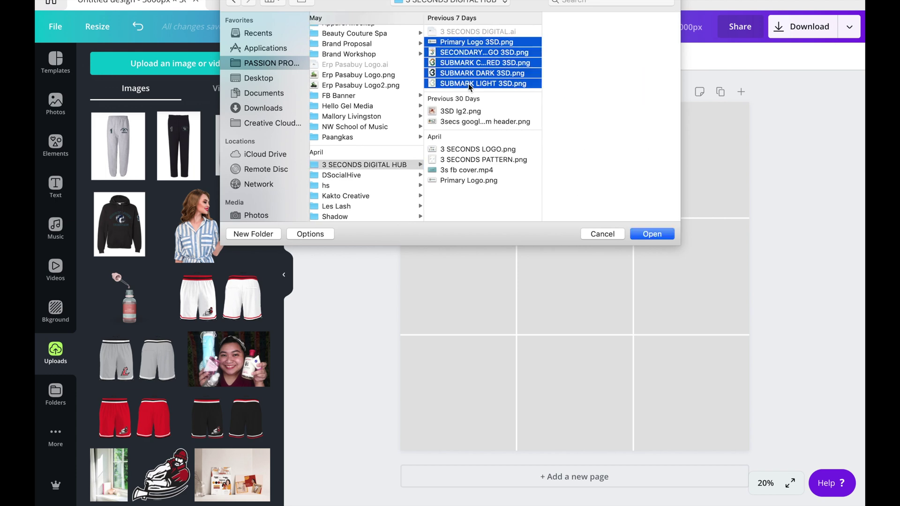
pyautogui.click(652, 234)
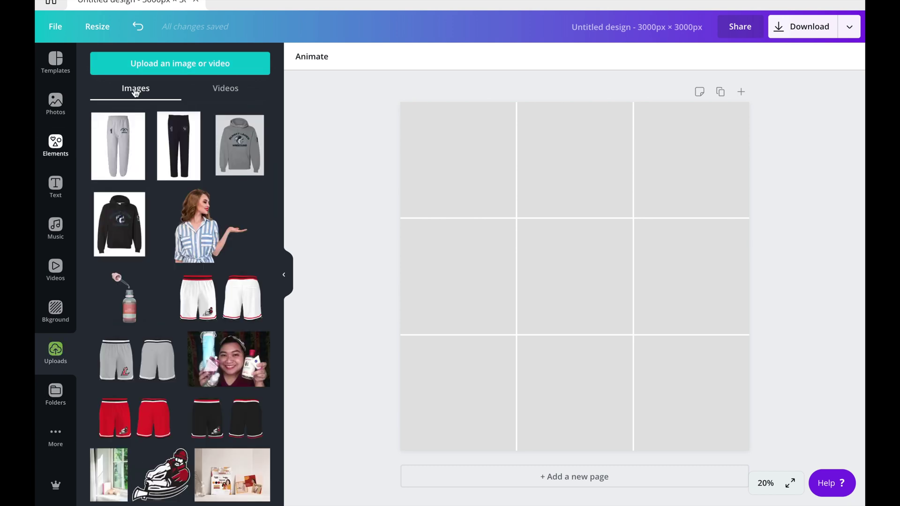
# Search the elements for "abstract" and place a wavy corner shape in brown at the page's upper-right corner.
pyautogui.click(55, 145)
pyautogui.write('abstract')
pyautogui.press('Return')
pyautogui.moveTo(180, 175); pyautogui.dragTo(748, 111)
pyautogui.click(300, 56)
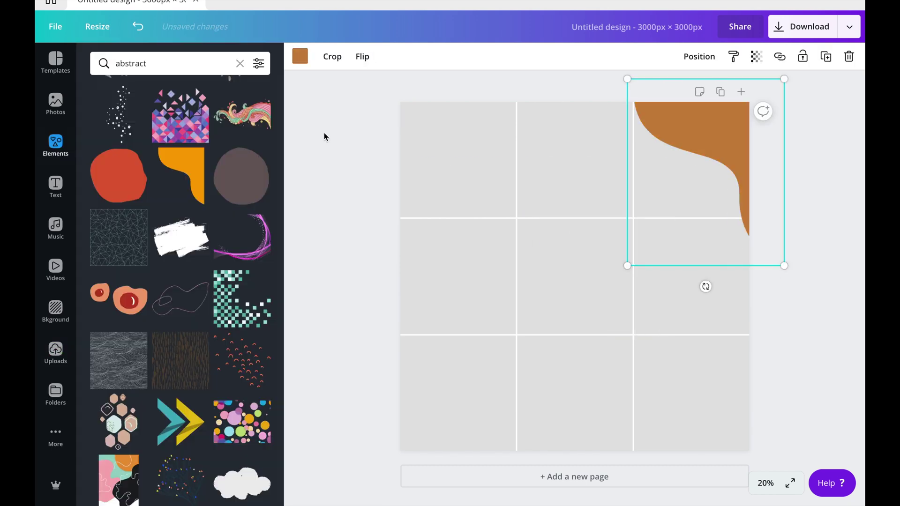
# Place a tall curved abstract shape in brown at the page's lower edge, across the first and second grid columns.
pyautogui.scroll(-10, 191, 311)
pyautogui.moveTo(243, 314); pyautogui.dragTo(523, 336)
pyautogui.click(300, 56)
pyautogui.click(100, 171)
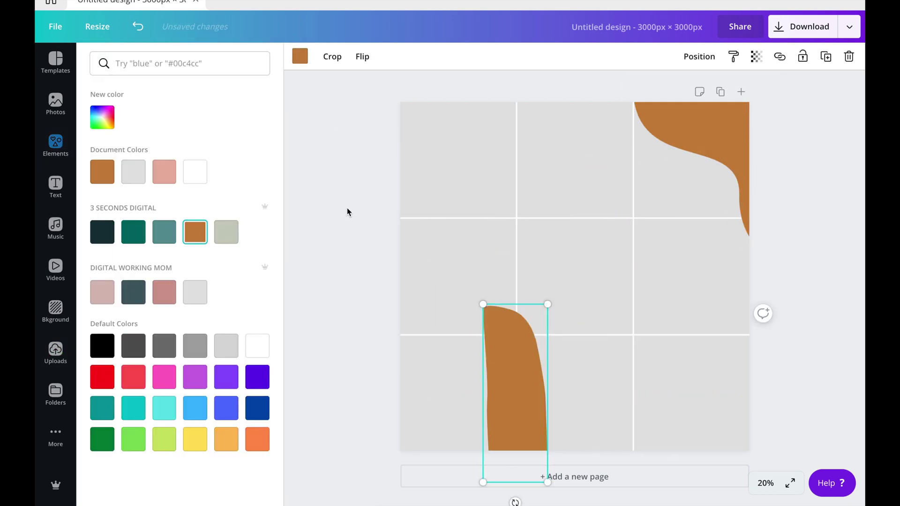
# Place an abstract outline shape in green, running off the lower edge near the middle of the page.
pyautogui.click(346, 207)
pyautogui.moveTo(181, 239); pyautogui.dragTo(607, 477)
pyautogui.click(300, 56)
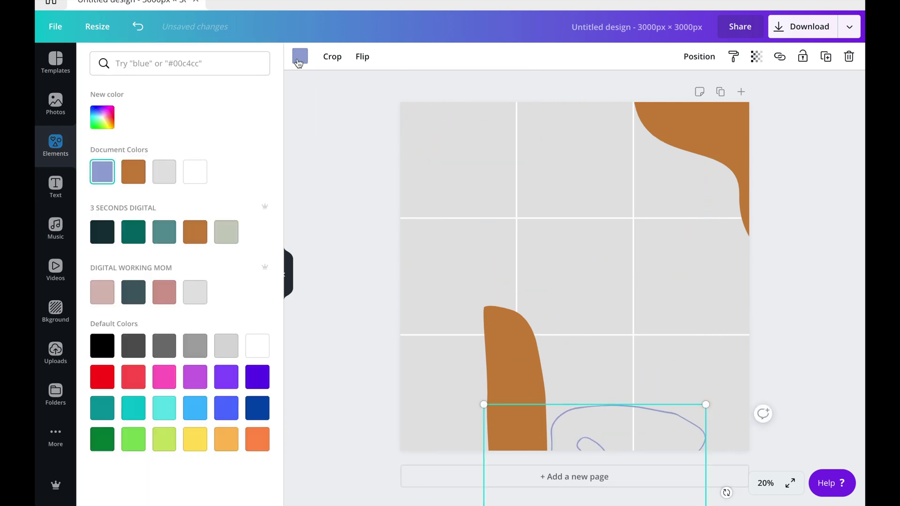
pyautogui.click(100, 231)
# Place a rounded abstract blob in the same brown, running off the page's left edge beside the upper squares.
pyautogui.click(56, 145)
pyautogui.scroll(-15, 180, 281)
pyautogui.moveTo(180, 322); pyautogui.dragTo(389, 196)
pyautogui.click(301, 56)
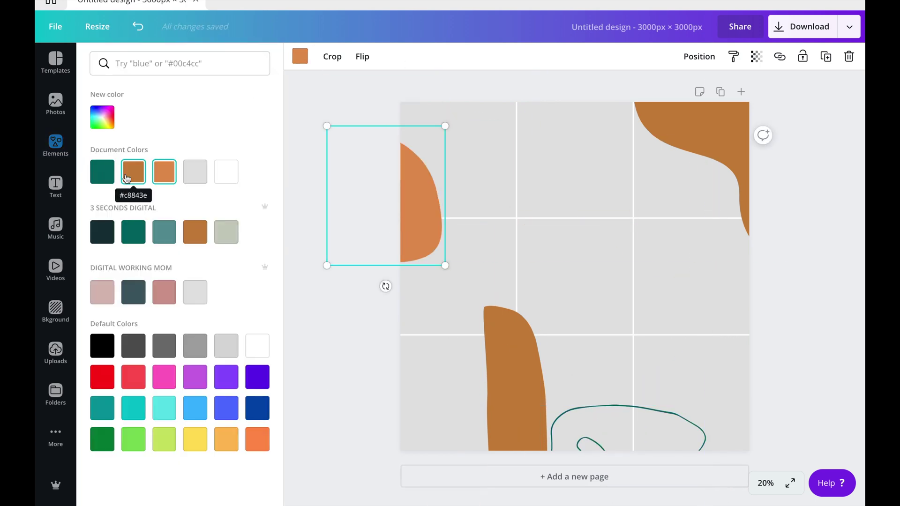
pyautogui.click(133, 171)
# Place an abstract cluster of dots in green, running off the page's right edge across the lower squares.
pyautogui.click(56, 145)
pyautogui.scroll(-10, 180, 281)
pyautogui.moveTo(174, 271); pyautogui.dragTo(788, 353)
pyautogui.click(300, 56)
pyautogui.click(102, 171)
# Place a pear-shaped abstract blob, reduced in size and coloured green, running off the left edge beside the lower-left square.
pyautogui.click(55, 146)
pyautogui.scroll(-10, 180, 282)
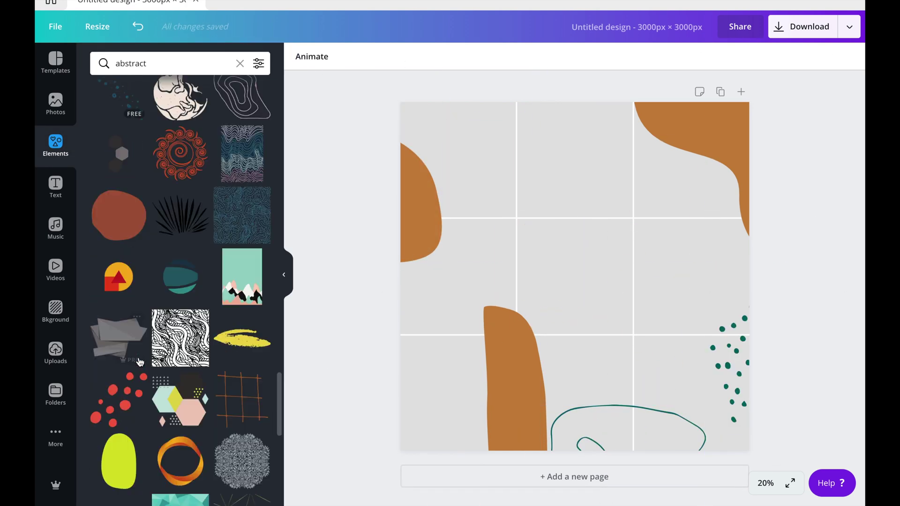
pyautogui.moveTo(118, 309); pyautogui.dragTo(218, 277)
pyautogui.scroll(-10, 217, 277)
pyautogui.moveTo(118, 261); pyautogui.dragTo(637, 310)
pyautogui.moveTo(589, 255); pyautogui.dragTo(606, 283)
pyautogui.moveTo(641, 356); pyautogui.dragTo(386, 379)
pyautogui.click(300, 56)
pyautogui.click(100, 168)
pyautogui.click(337, 234)
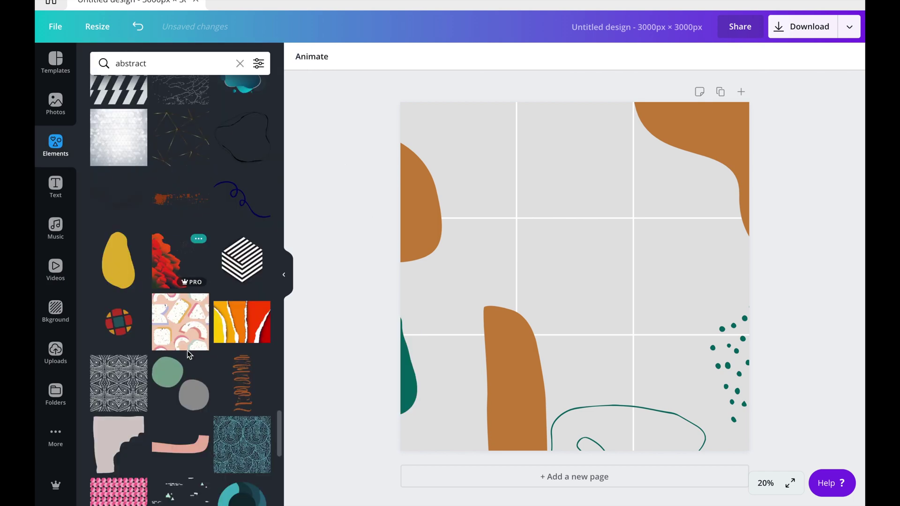
# Place a curved abstract band in green, running off the page's upper edge over the top middle square.
pyautogui.scroll(-5, 187, 350)
pyautogui.moveTo(181, 232); pyautogui.dragTo(566, 108)
pyautogui.click(299, 56)
pyautogui.click(100, 169)
# Place an abstract line outline in very dark teal over the green band at the page's upper edge.
pyautogui.scroll(-10, 213, 213)
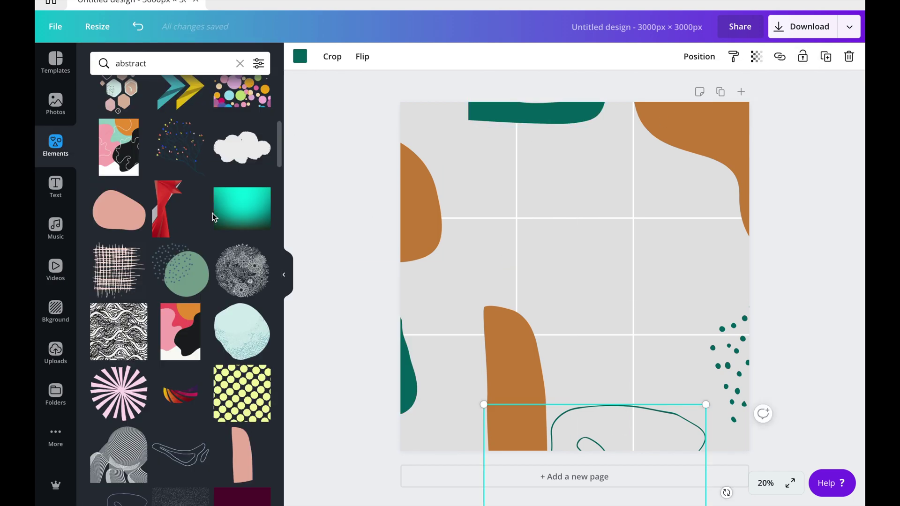
pyautogui.click(181, 417)
pyautogui.moveTo(562, 336); pyautogui.dragTo(478, 82)
pyautogui.click(299, 57)
pyautogui.click(101, 233)
pyautogui.click(800, 143)
# Add a green square behind the abstract shapes and size it to fill the centre grid cell.
pyautogui.click(240, 63)
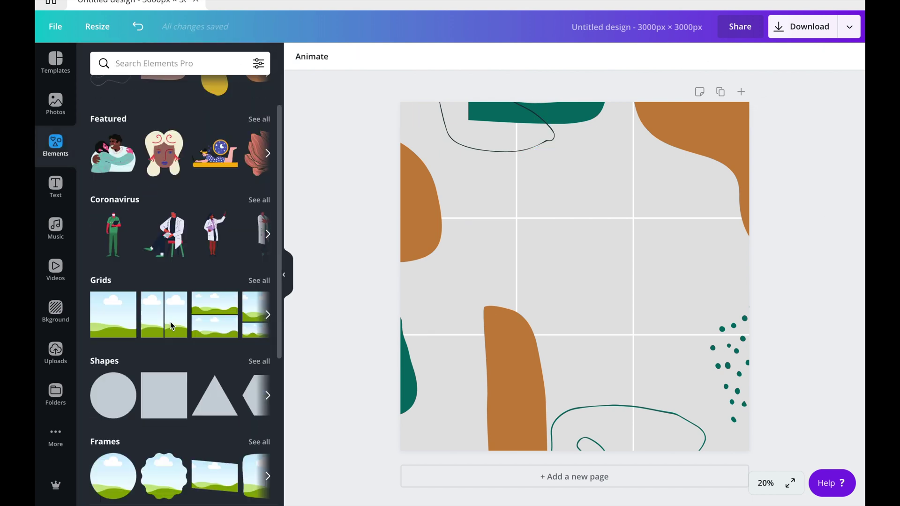
pyautogui.scroll(-2, 170, 321)
pyautogui.click(164, 313)
pyautogui.moveTo(616, 302); pyautogui.dragTo(539, 304)
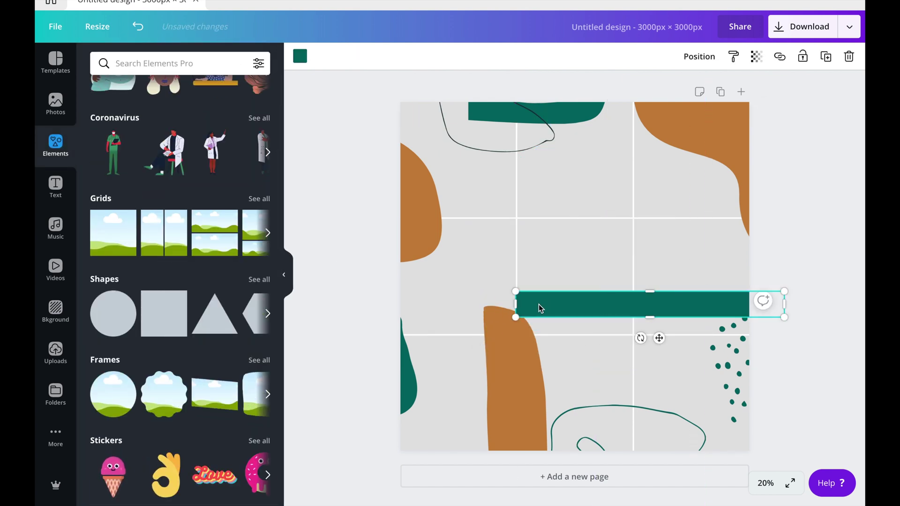
pyautogui.click(699, 56)
pyautogui.click(662, 90)
pyautogui.moveTo(488, 281); pyautogui.dragTo(488, 217)
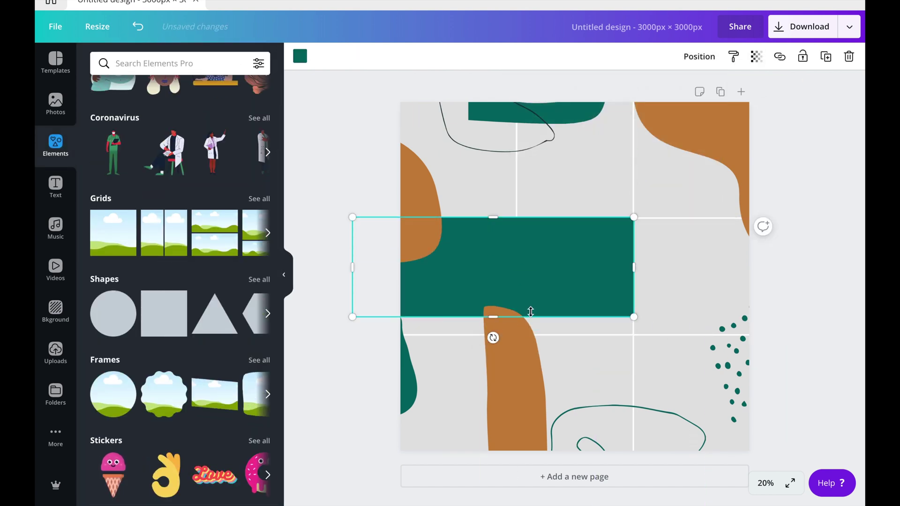
pyautogui.moveTo(633, 265); pyautogui.dragTo(639, 276)
pyautogui.moveTo(353, 265); pyautogui.dragTo(518, 265)
pyautogui.moveTo(568, 323); pyautogui.dragTo(569, 336)
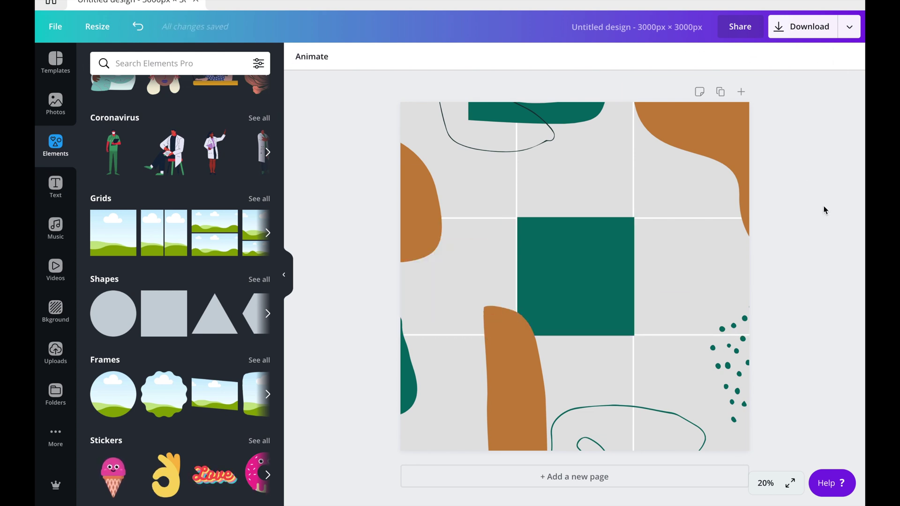
# Place the 3 Seconds Digital logo, scaled down, in the lower-right grid cell and shift the dots and outline shape away from it.
pyautogui.click(56, 352)
pyautogui.click(181, 140)
pyautogui.moveTo(557, 282); pyautogui.dragTo(700, 390)
pyautogui.scroll(5, 713, 312)
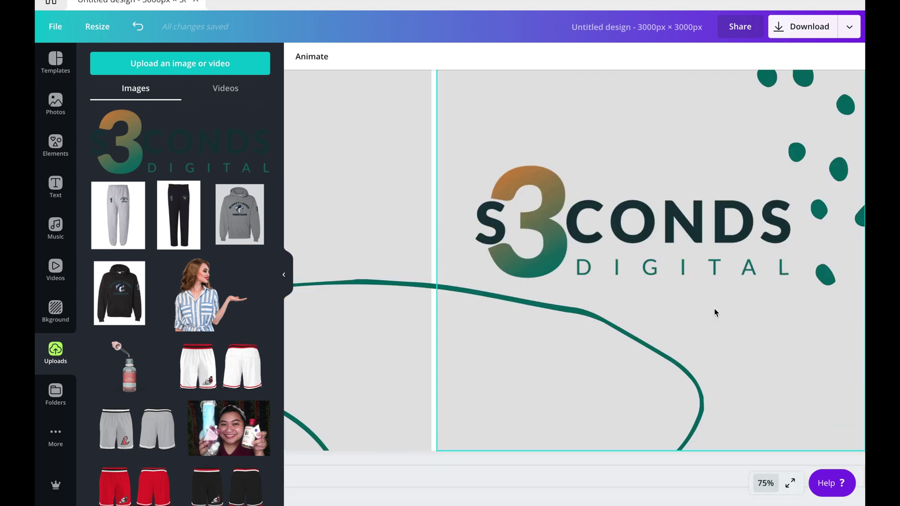
pyautogui.scroll(-2, 723, 357)
pyautogui.click(707, 328)
pyautogui.click(785, 373)
pyautogui.scroll(-3, 795, 466)
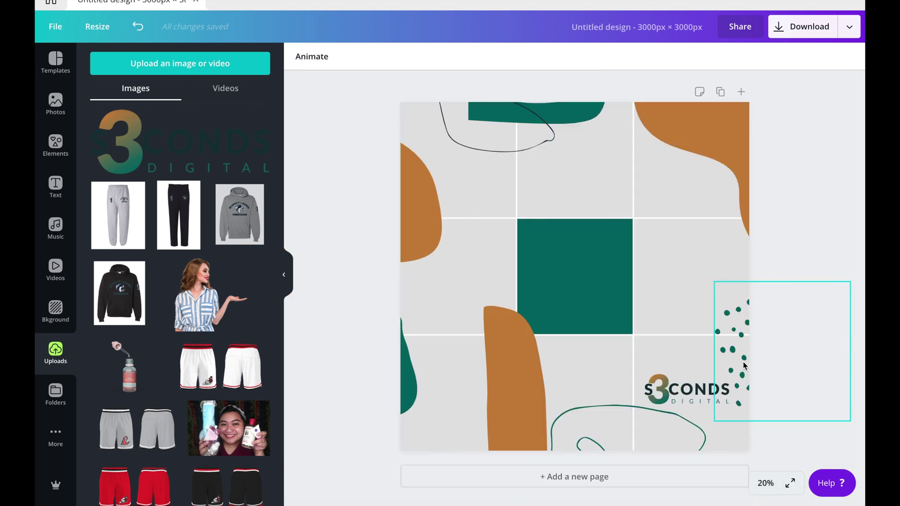
pyautogui.click(683, 396)
# Try a green rectangle spanning the width of the lower-right grid cell over the logo.
pyautogui.click(574, 263)
pyautogui.moveTo(575, 218); pyautogui.dragTo(691, 393)
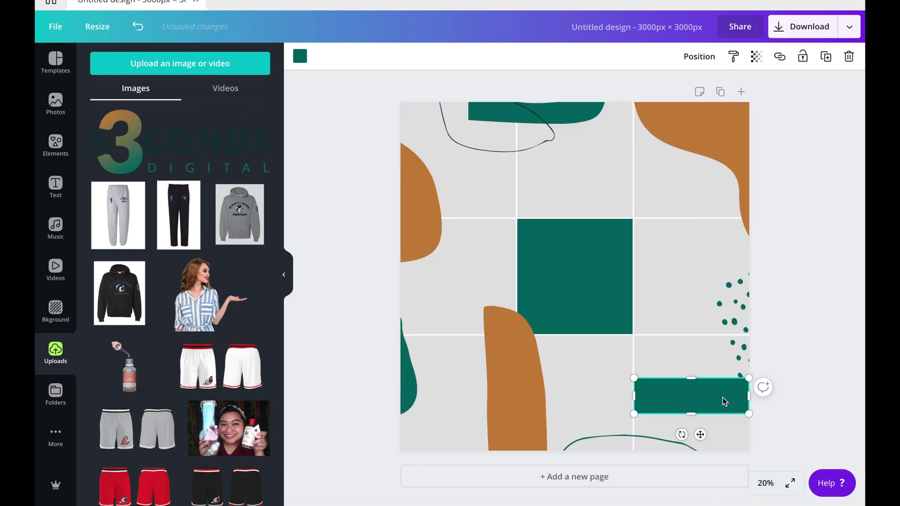
pyautogui.click(300, 56)
pyautogui.click(226, 171)
pyautogui.press('Escape')
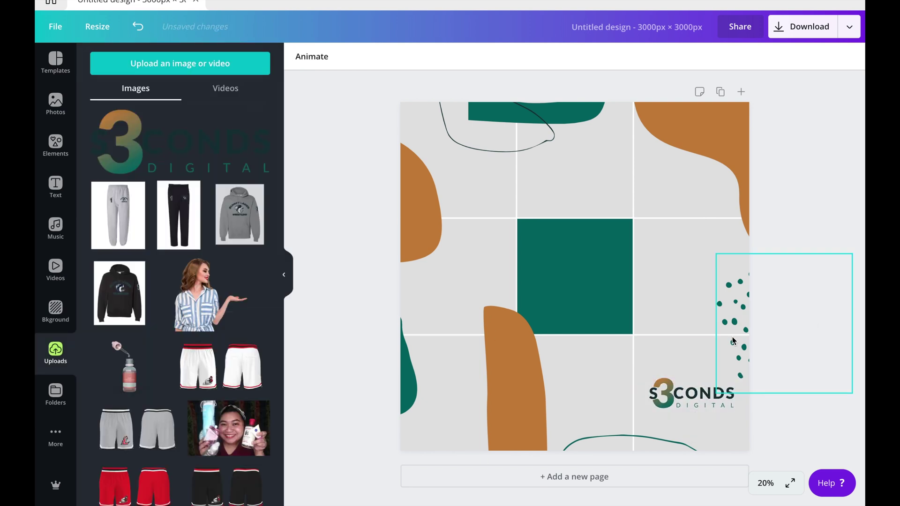
pyautogui.press('Tab')
# Try a smaller, rotated brown wavy shape of about 646 × 768 px above the logo.
pyautogui.click(713, 143)
pyautogui.moveTo(712, 143); pyautogui.dragTo(656, 320)
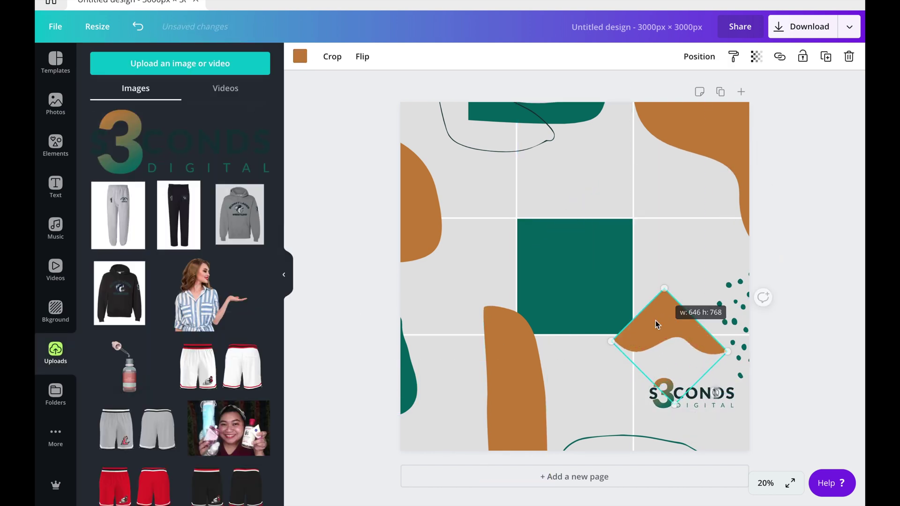
pyautogui.press('Delete')
# Search the elements for "triangle" and place a small downward-pointing triangle in brown just above the logo.
pyautogui.click(55, 145)
pyautogui.click(186, 63)
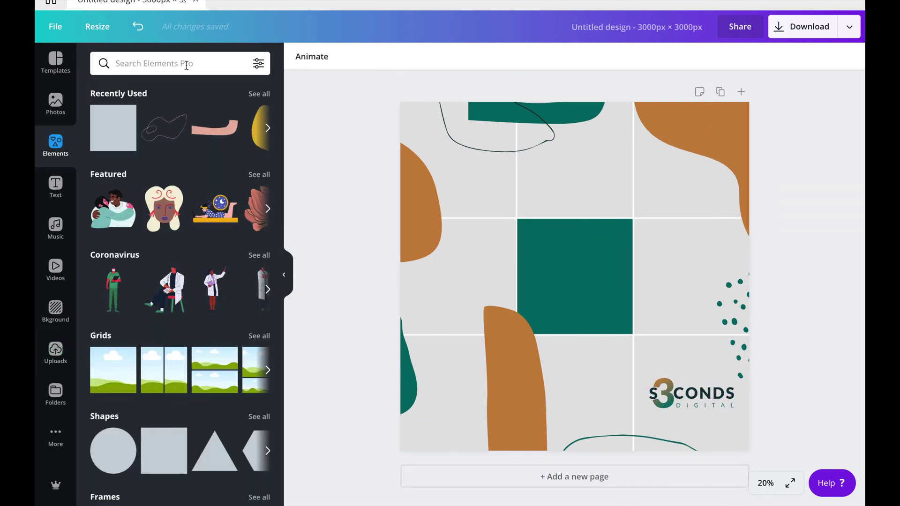
pyautogui.write('triangle')
pyautogui.press('Return')
pyautogui.moveTo(241, 111); pyautogui.dragTo(614, 255)
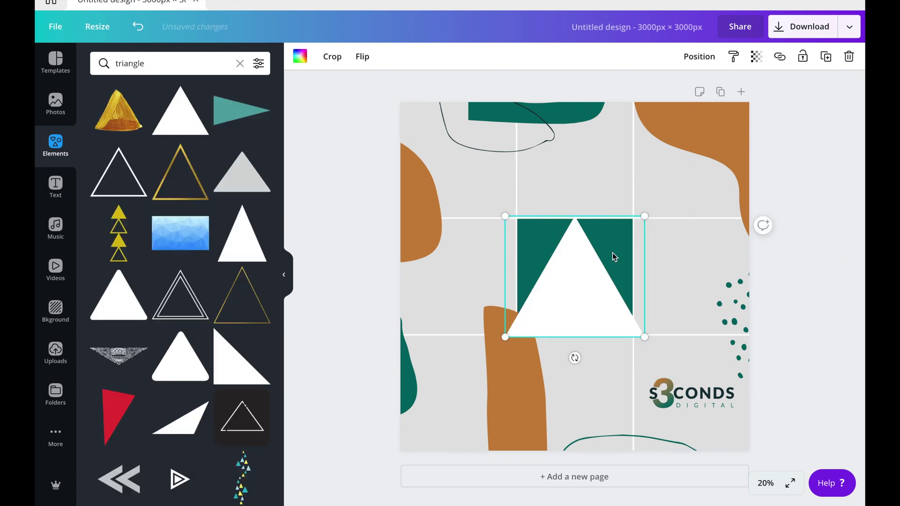
pyautogui.moveTo(575, 358); pyautogui.dragTo(536, 272)
pyautogui.moveTo(537, 304); pyautogui.dragTo(676, 344)
pyautogui.click(300, 56)
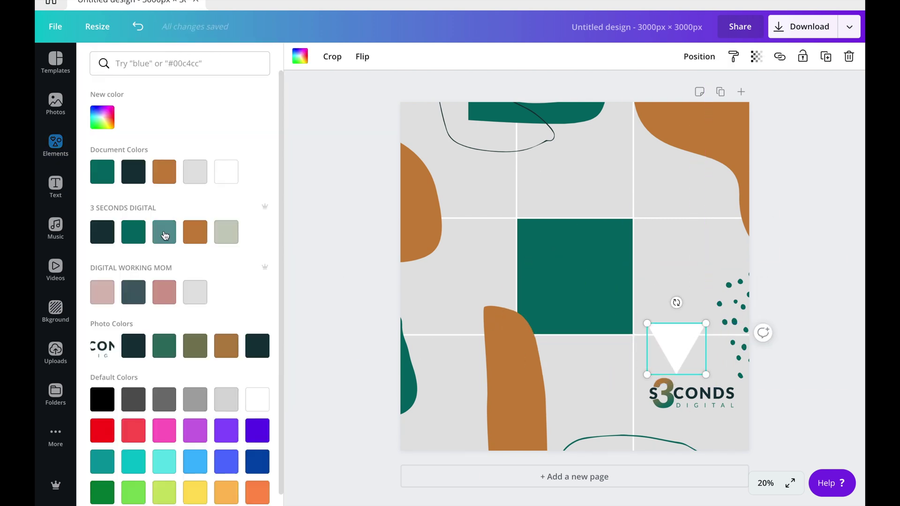
pyautogui.click(195, 231)
# Add the subheading "Impress them in 3 Seconds" at size 28 beneath the logo in the dark brand color.
pyautogui.click(47, 190)
pyautogui.moveTo(138, 154); pyautogui.dragTo(670, 377)
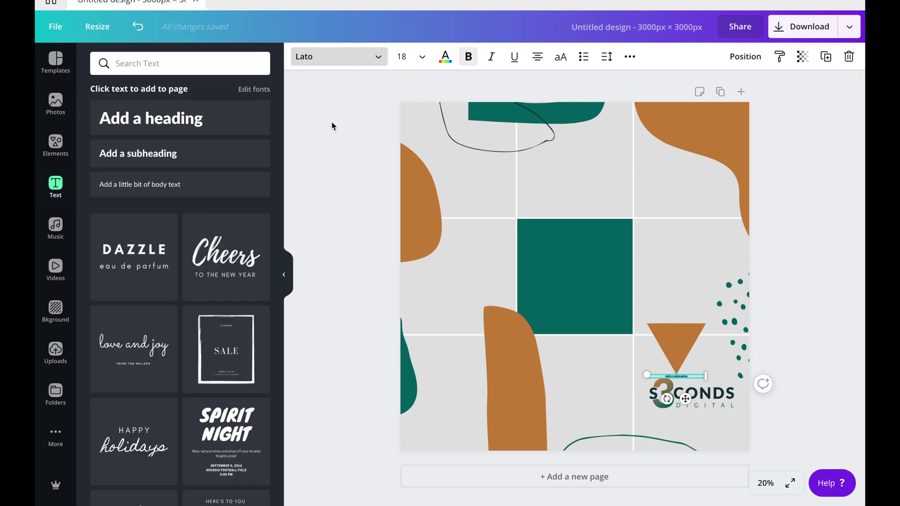
pyautogui.scroll(3, 780, 271)
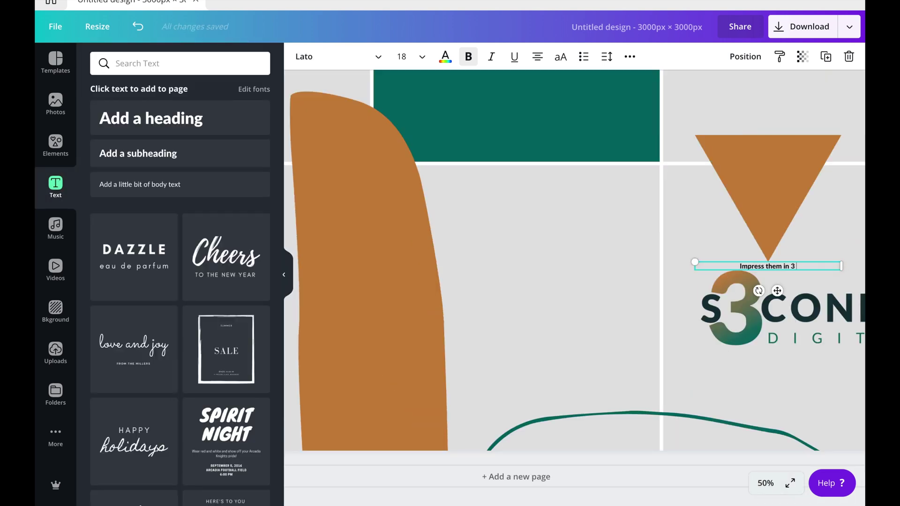
pyautogui.click(422, 56)
pyautogui.click(422, 235)
pyautogui.moveTo(768, 265); pyautogui.dragTo(797, 371)
pyautogui.click(445, 57)
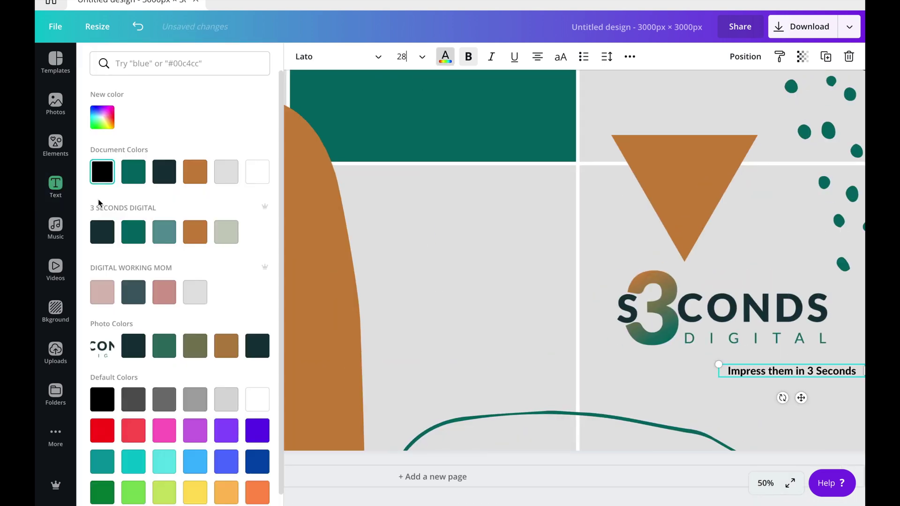
# Shorten the tagline to "them in 3 Seconds" and add "Impress" as a separate text line above it.
pyautogui.click(831, 373)
pyautogui.press('BackSpace')
pyautogui.scroll(-3, 758, 416)
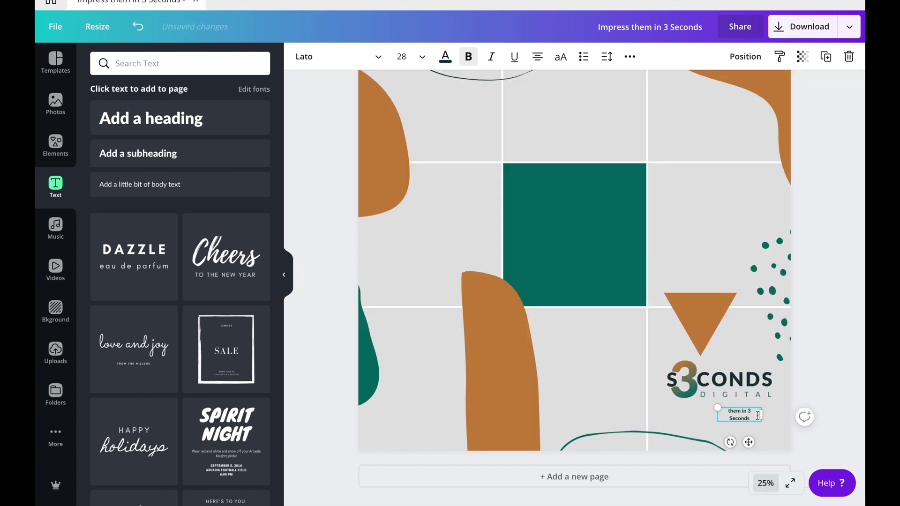
pyautogui.press('Escape')
pyautogui.write('Impress')
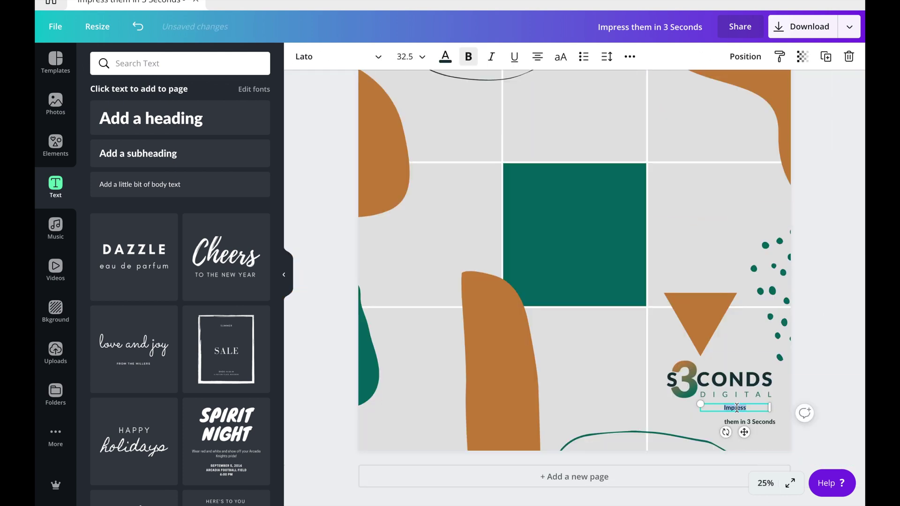
# Color "Impress" brown, set it to size 48 and fit it just above "them in 3 Seconds".
pyautogui.click(445, 56)
pyautogui.click(410, 56)
pyautogui.write('48')
pyautogui.press('Return')
pyautogui.moveTo(769, 407); pyautogui.dragTo(752, 417)
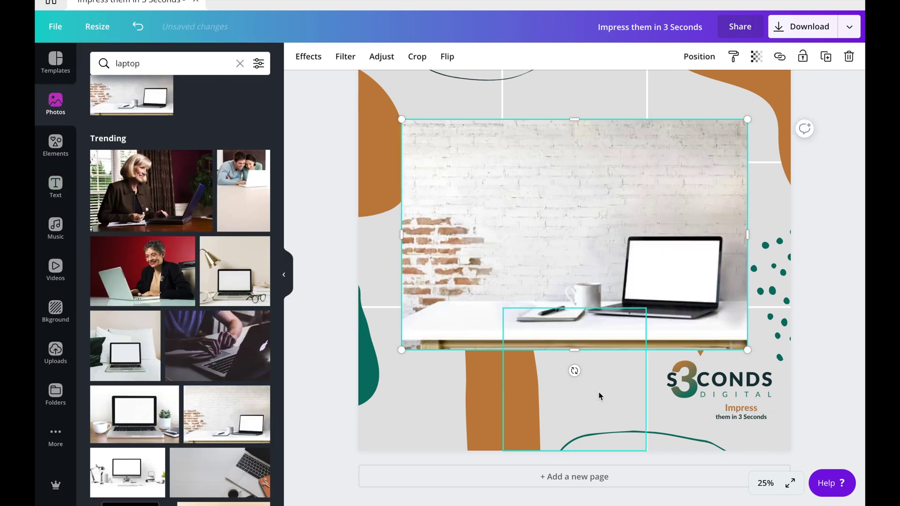
# Scale and crop the white-desk laptop photo to fill the lower-middle grid cell and send it behind the shapes and grid lines.
pyautogui.moveTo(747, 119); pyautogui.dragTo(568, 237)
pyautogui.moveTo(485, 295); pyautogui.dragTo(571, 376)
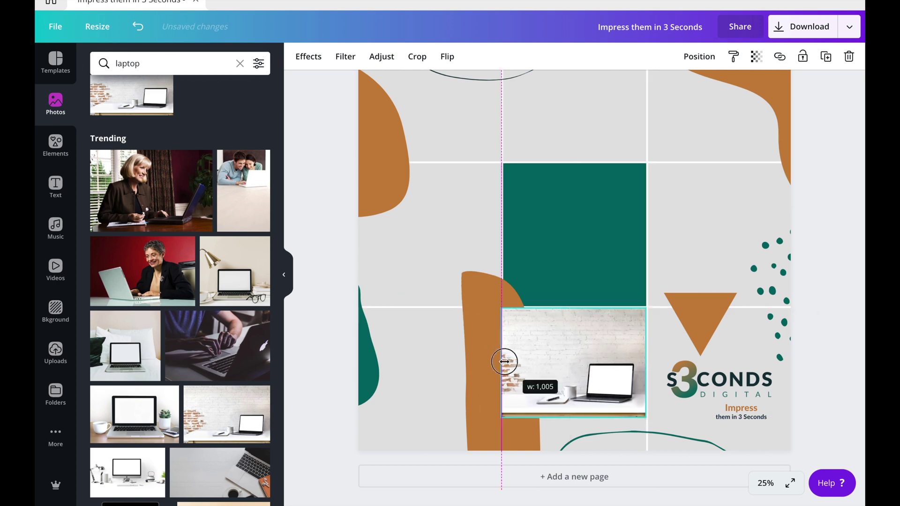
pyautogui.moveTo(644, 376); pyautogui.dragTo(663, 376)
pyautogui.moveTo(498, 371); pyautogui.dragTo(504, 371)
pyautogui.moveTo(575, 308); pyautogui.dragTo(574, 275)
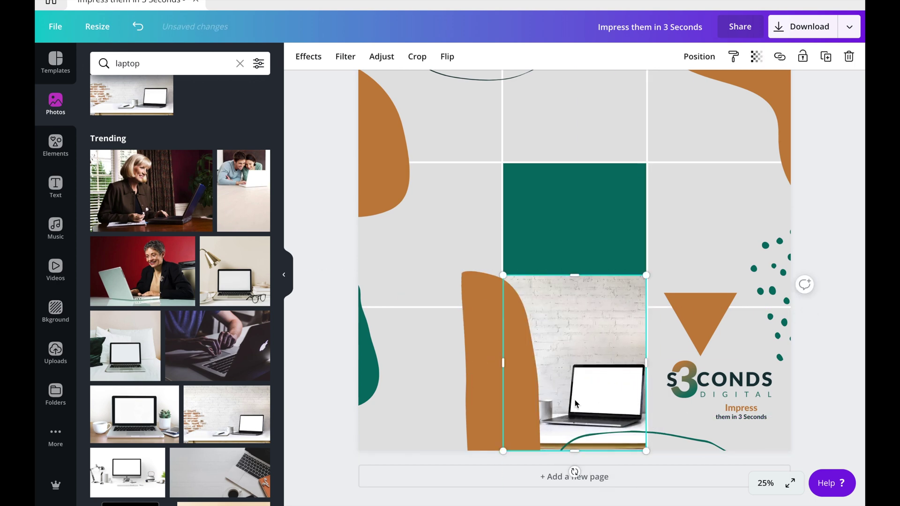
pyautogui.click(699, 57)
pyautogui.click(675, 91)
pyautogui.click(848, 266)
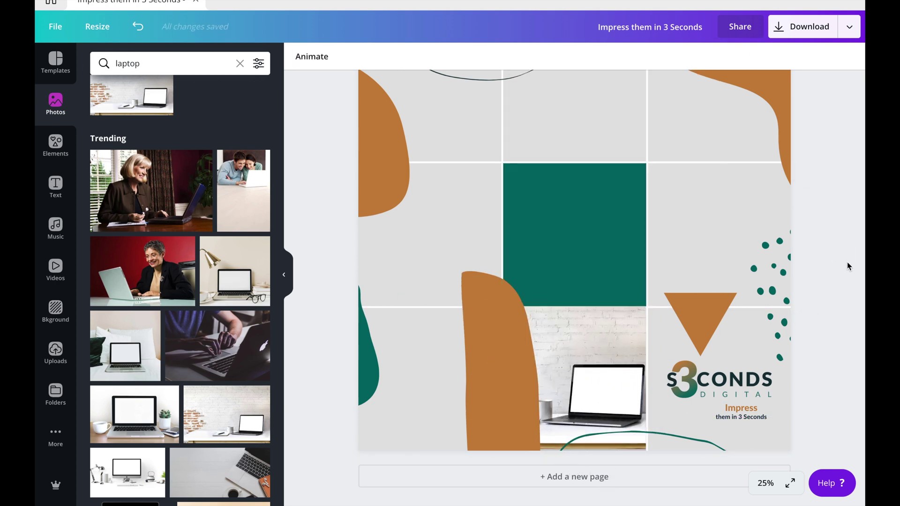
# Add the uppercase heading "REACH US EASILY!" in dark text at size 48 above the laptop.
pyautogui.click(55, 184)
pyautogui.click(740, 408)
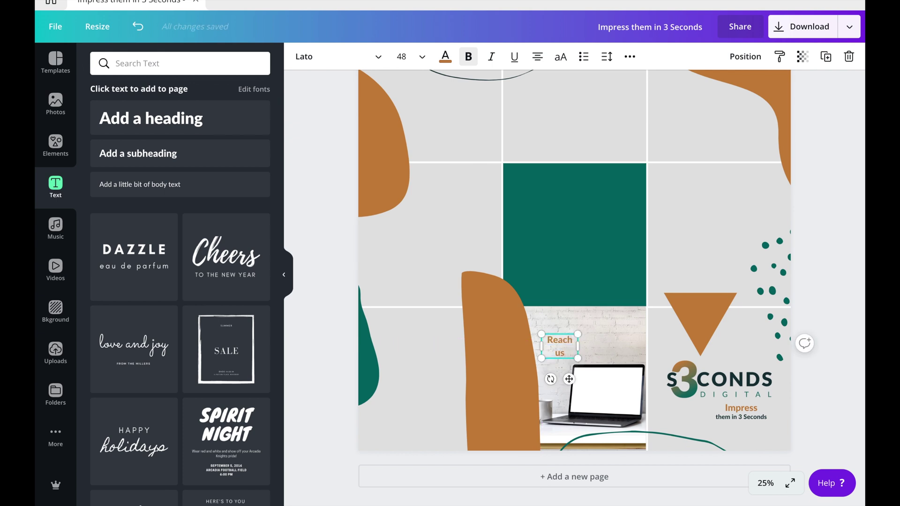
pyautogui.click(559, 58)
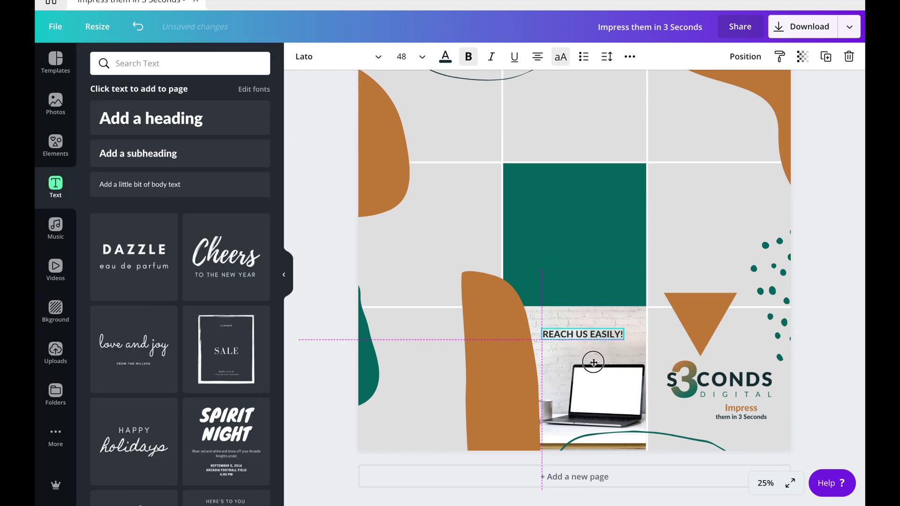
# Search the elements for "instagram" and place a small gradient Instagram icon on the laptop's screen.
pyautogui.click(56, 146)
pyautogui.write('instagram')
pyautogui.press('Return')
pyautogui.click(180, 110)
pyautogui.moveTo(665, 145); pyautogui.dragTo(505, 296)
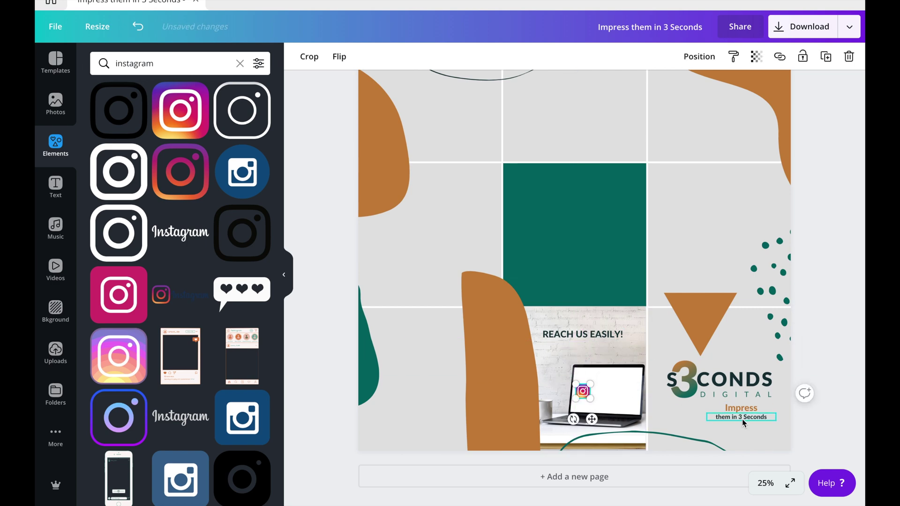
pyautogui.moveTo(742, 423); pyautogui.dragTo(627, 402)
pyautogui.click(765, 482)
pyautogui.click(757, 346)
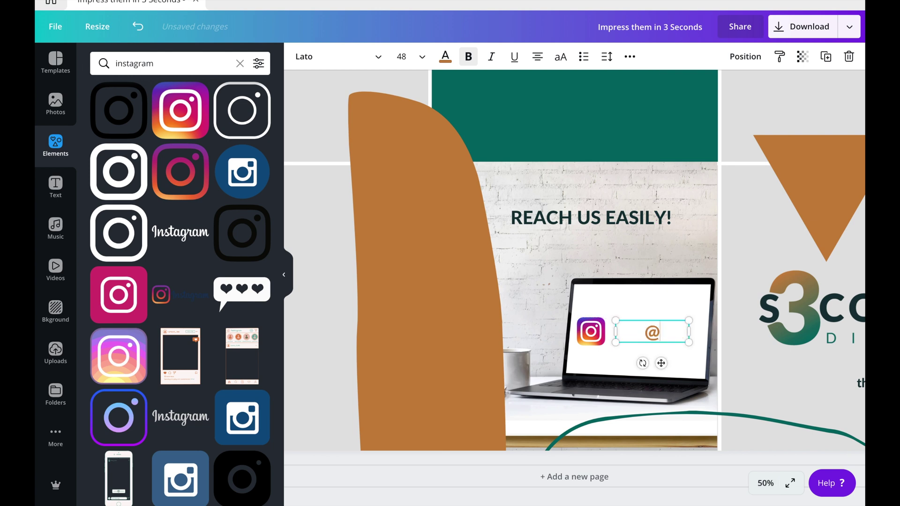
pyautogui.write('ital')
pyautogui.click(401, 56)
pyautogui.write('30')
pyautogui.press('Return')
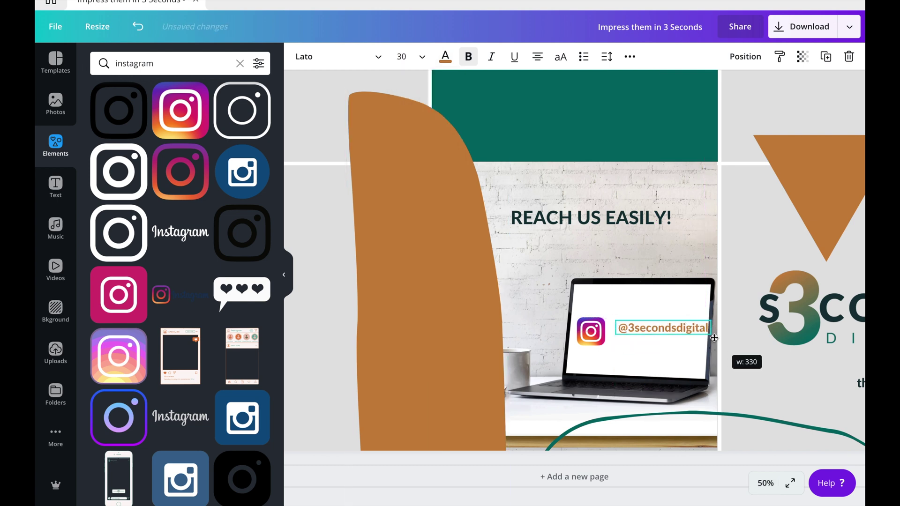
pyautogui.click(591, 331)
pyautogui.click(656, 332)
# Try a flipped white curved arrow from the "arrow" search results between the heading and the laptop.
pyautogui.click(357, 161)
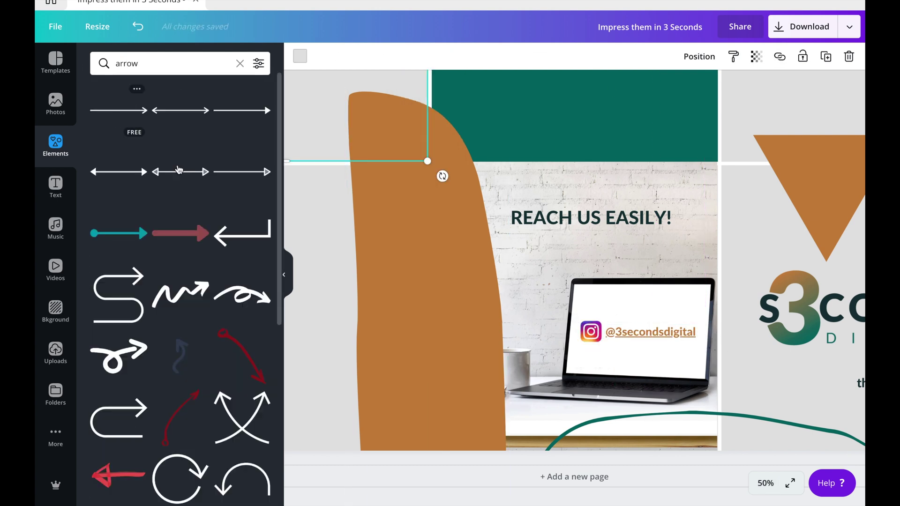
pyautogui.scroll(-8, 179, 170)
pyautogui.click(180, 145)
pyautogui.click(361, 57)
pyautogui.click(371, 86)
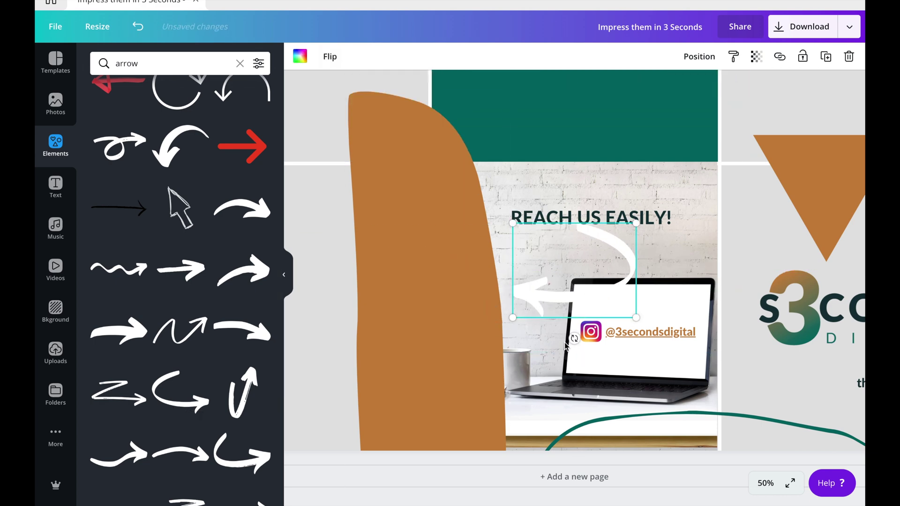
pyautogui.moveTo(576, 241); pyautogui.dragTo(616, 243)
pyautogui.press('Delete')
pyautogui.scroll(-5, 197, 328)
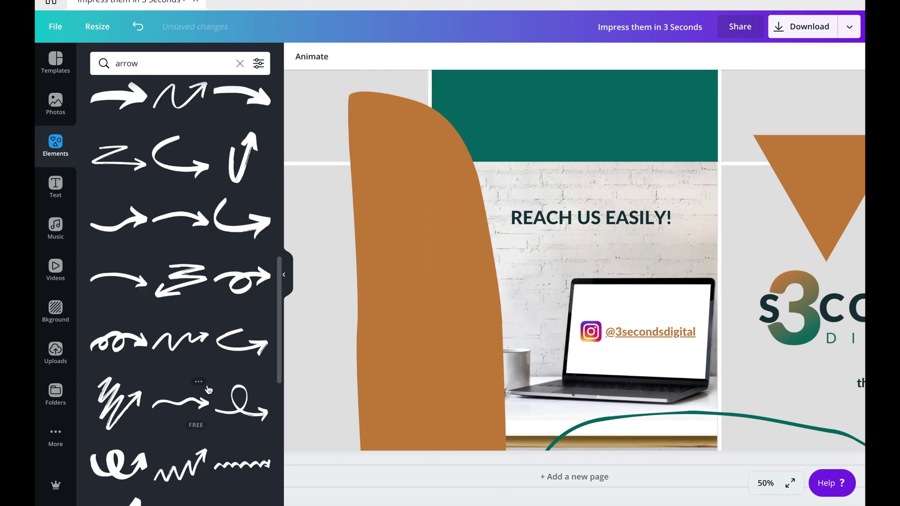
# Place a rotated curved arrow of about 351 × 125 px in green, pointing from the heading to the Instagram handle.
pyautogui.click(655, 133)
pyautogui.moveTo(181, 290); pyautogui.dragTo(507, 276)
pyautogui.moveTo(504, 328); pyautogui.dragTo(685, 227)
pyautogui.click(300, 56)
pyautogui.click(115, 175)
pyautogui.moveTo(643, 299); pyautogui.dragTo(631, 318)
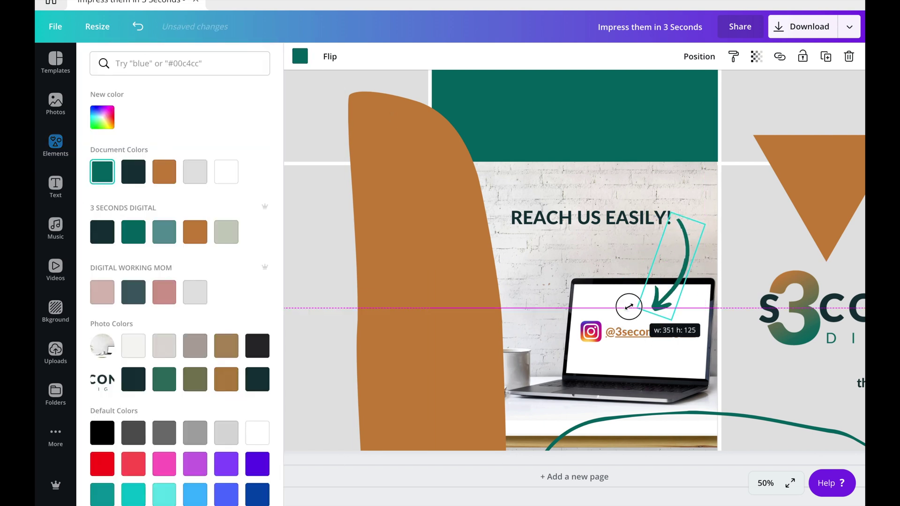
pyautogui.click(761, 202)
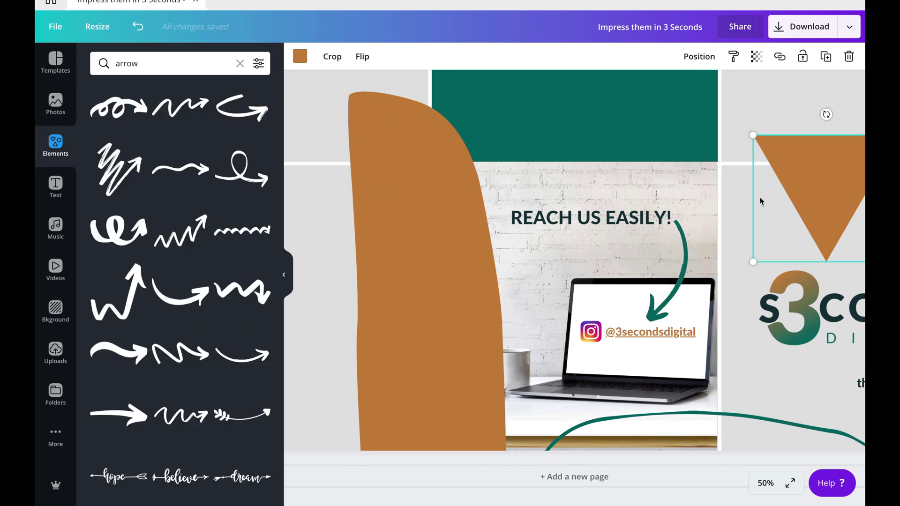
# Set "REACH US EASILY!" to size 55 on two lines with tighter line spacing and reposition it with its arrow.
pyautogui.click(590, 218)
pyautogui.click(402, 56)
pyautogui.write('55')
pyautogui.press('Return')
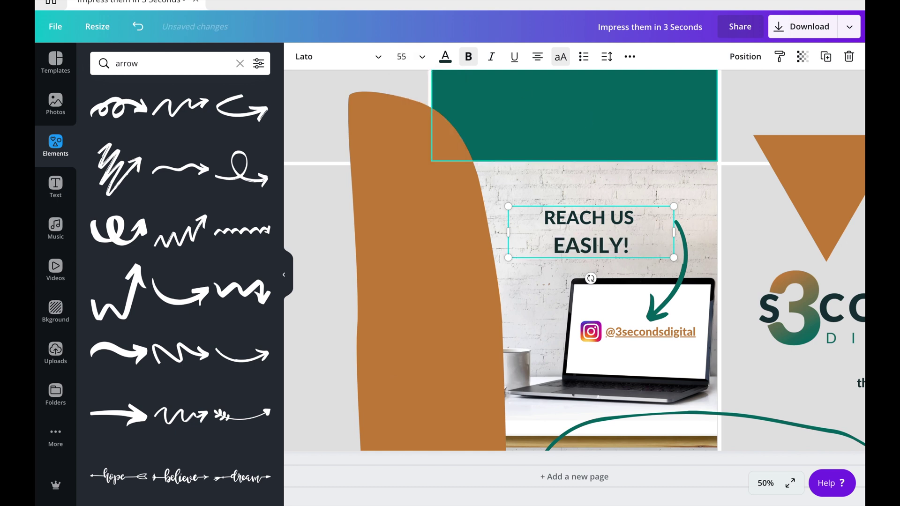
pyautogui.click(607, 56)
pyautogui.moveTo(698, 114); pyautogui.dragTo(675, 114)
pyautogui.moveTo(508, 206); pyautogui.dragTo(453, 194)
pyautogui.click(677, 263)
pyautogui.moveTo(666, 337); pyautogui.dragTo(645, 255)
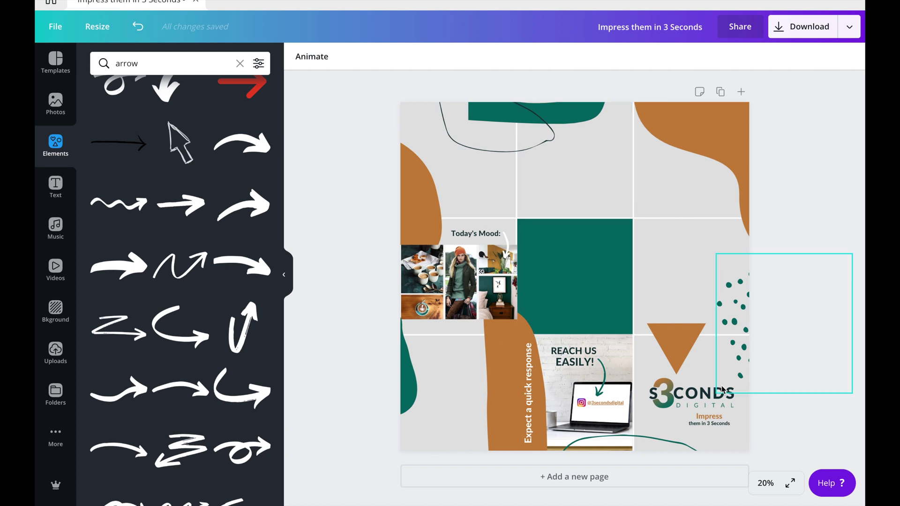
# Add enlarged brown text "3 SECONDS" in the upper-middle grid cell and a "can" line beneath it.
pyautogui.click(719, 445)
pyautogui.moveTo(719, 444); pyautogui.dragTo(587, 182)
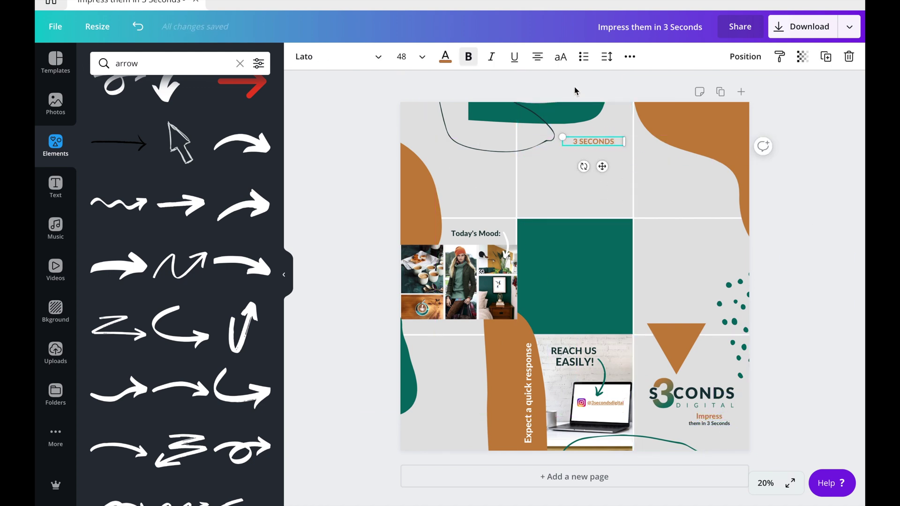
pyautogui.click(422, 56)
pyautogui.click(436, 235)
pyautogui.moveTo(602, 166); pyautogui.dragTo(604, 168)
pyautogui.click(824, 196)
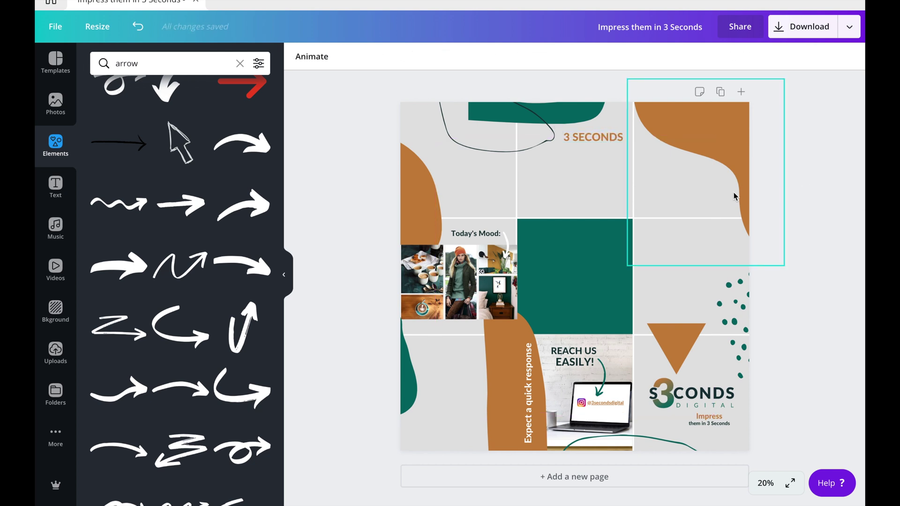
pyautogui.moveTo(594, 137); pyautogui.dragTo(581, 148)
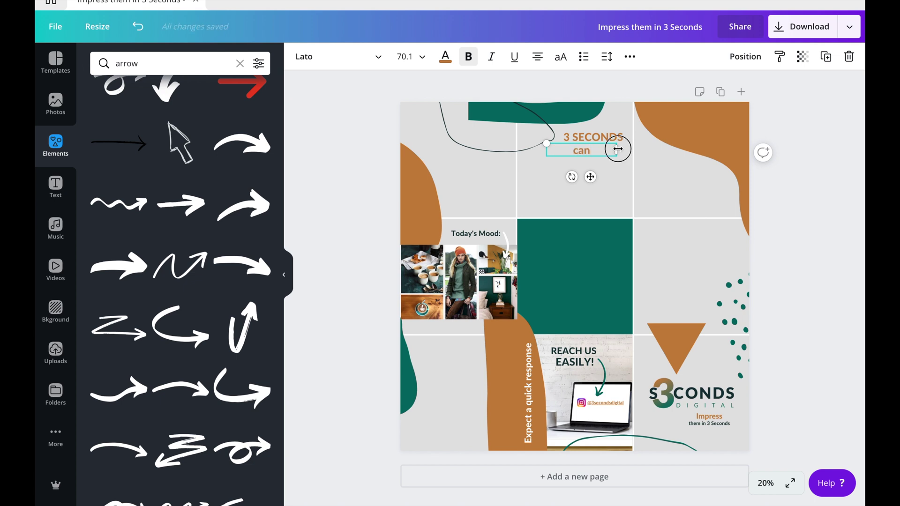
# Try size 120 for the word "can".
pyautogui.click(405, 56)
pyautogui.click(404, 322)
pyautogui.click(405, 56)
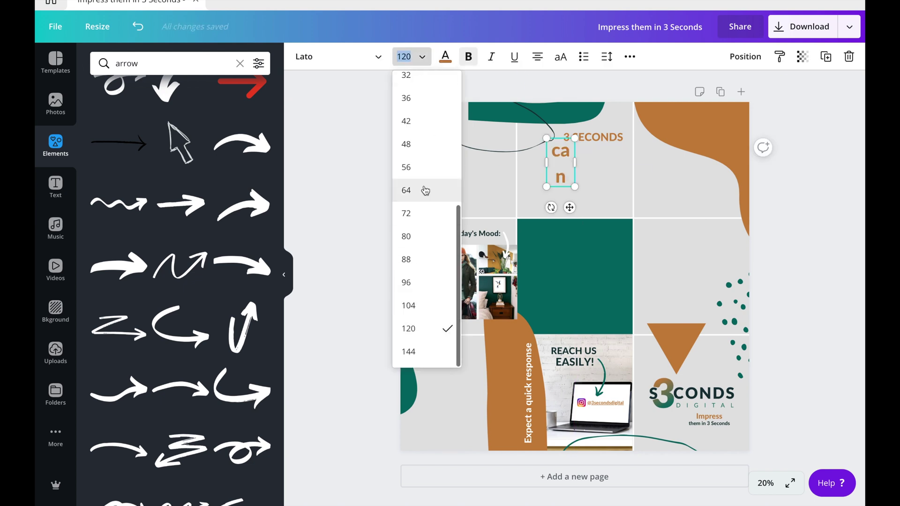
pyautogui.hotkey('ctrl', 'z')
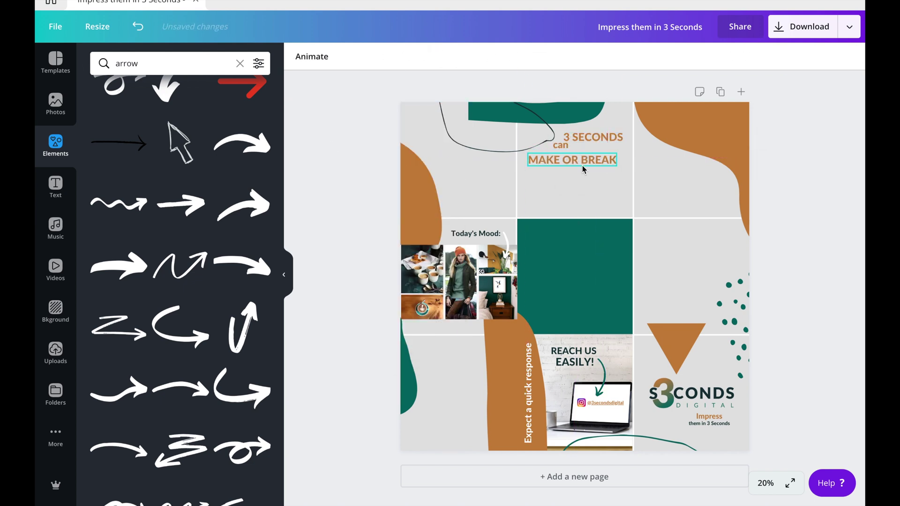
# Center "can" under "3 SECONDS" and style the "MAKE OR BREAK" line beneath it as dark, underlined text.
pyautogui.moveTo(562, 144); pyautogui.dragTo(593, 148)
pyautogui.click(446, 56)
pyautogui.click(345, 169)
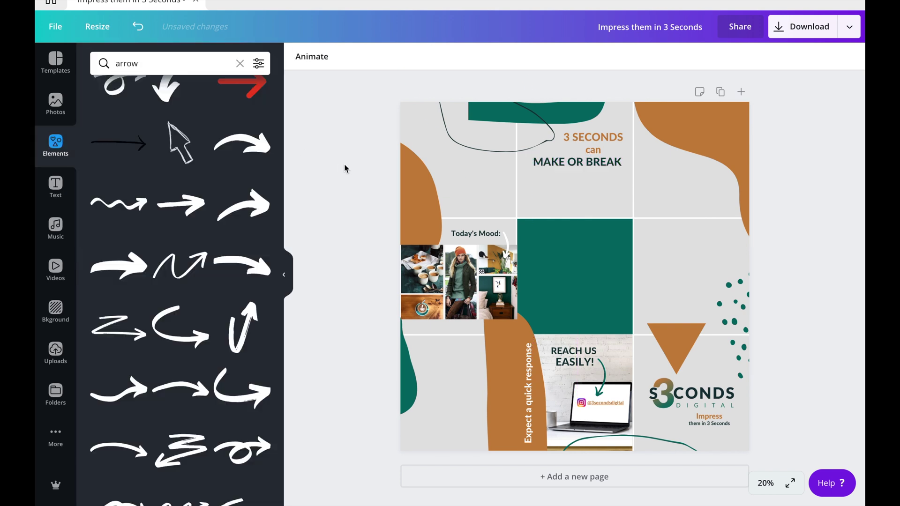
pyautogui.click(763, 161)
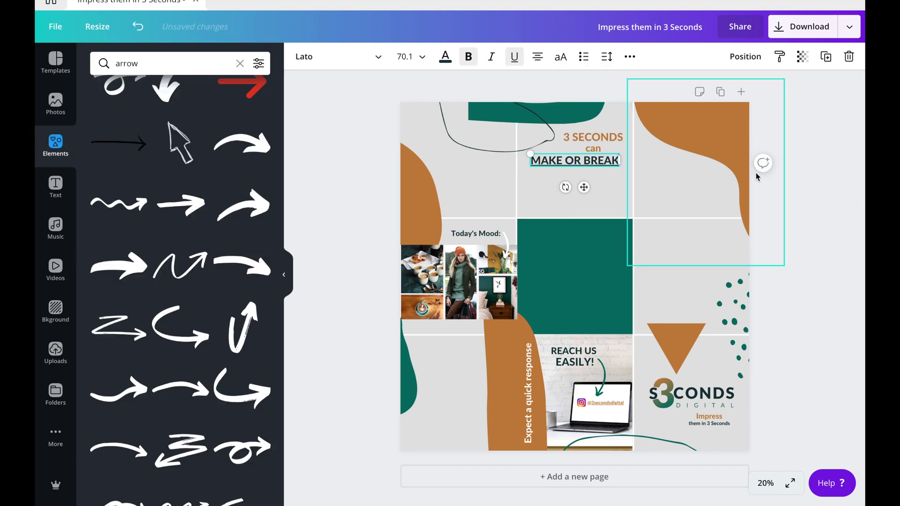
# Add a small dark "YOUR BUSINESS" line beneath "MAKE OR BREAK".
pyautogui.write('them in 3 Seconds')
pyautogui.moveTo(712, 423); pyautogui.dragTo(582, 197)
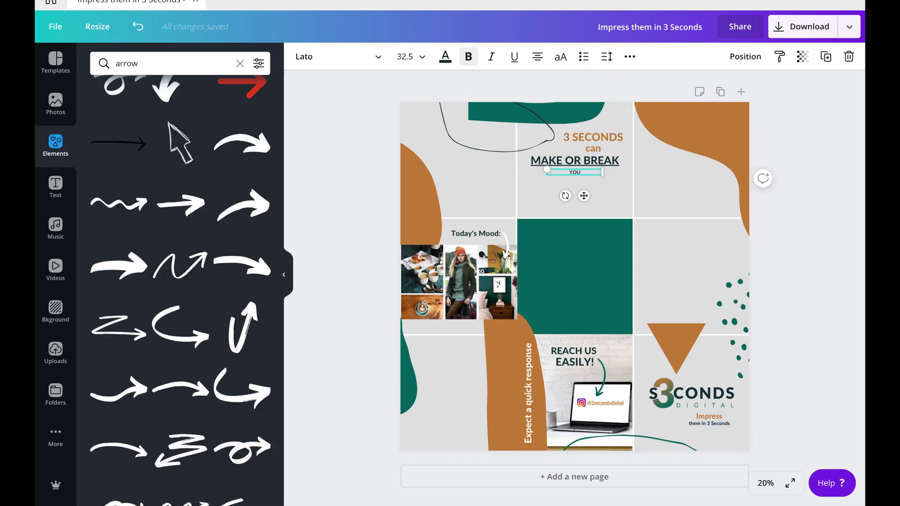
pyautogui.write('R BUSINESS')
pyautogui.click(783, 187)
# Place the 3 Seconds Digital logo, scaled down, beneath "YOUR BUSINESS" in the upper-middle grid cell.
pyautogui.click(55, 354)
pyautogui.moveTo(108, 130); pyautogui.dragTo(574, 187)
pyautogui.click(843, 193)
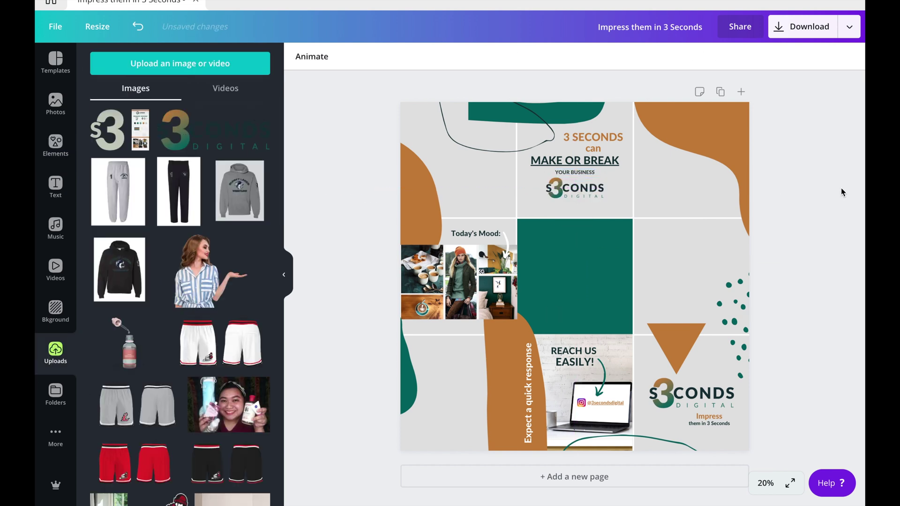
pyautogui.click(574, 160)
pyautogui.keyDown('shift'); pyautogui.click(599, 137); pyautogui.keyUp('shift')
pyautogui.click(820, 230)
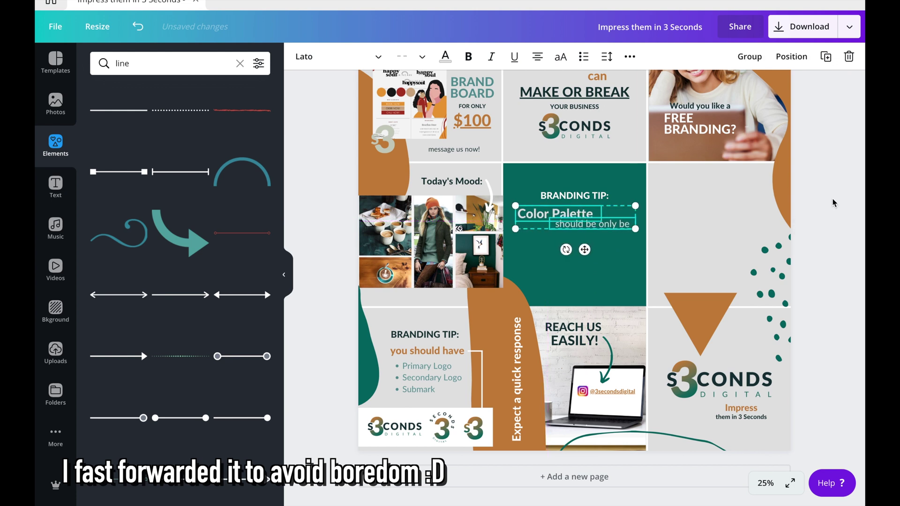
# Correct the line under "Color Palette" to "should only be" and align both lines in the green center cell.
pyautogui.click(834, 203)
pyautogui.click(558, 213)
pyautogui.doubleClick(557, 213)
pyautogui.click(639, 220)
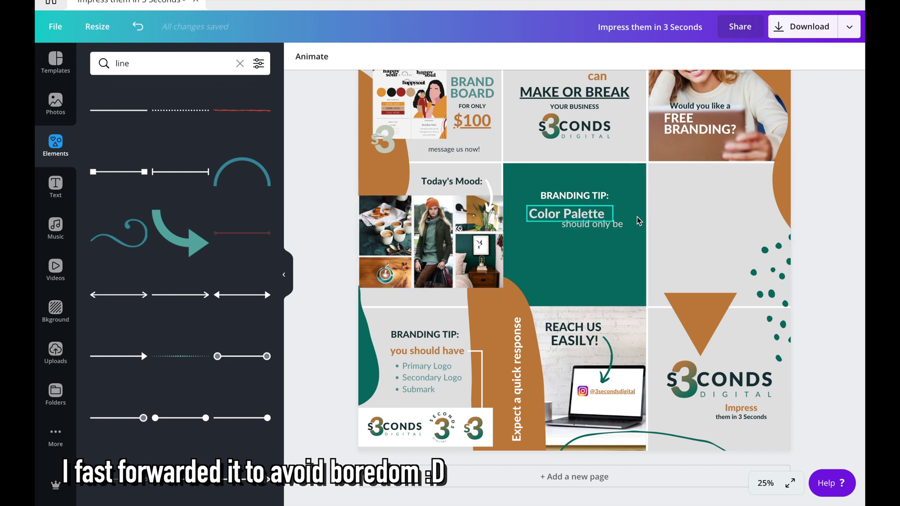
# Duplicate the "should only be" line, change the copy to "Maximum to 6 colors" and place it beneath.
pyautogui.click(592, 224)
pyautogui.hotkey('ctrl', 'd')
pyautogui.moveTo(601, 233); pyautogui.dragTo(554, 247)
pyautogui.moveTo(549, 249); pyautogui.dragTo(559, 249)
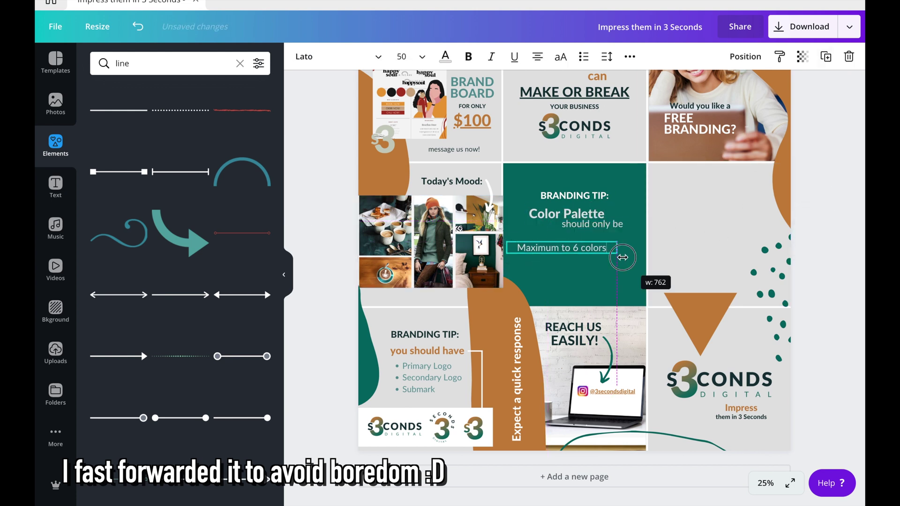
pyautogui.moveTo(622, 257); pyautogui.dragTo(590, 243)
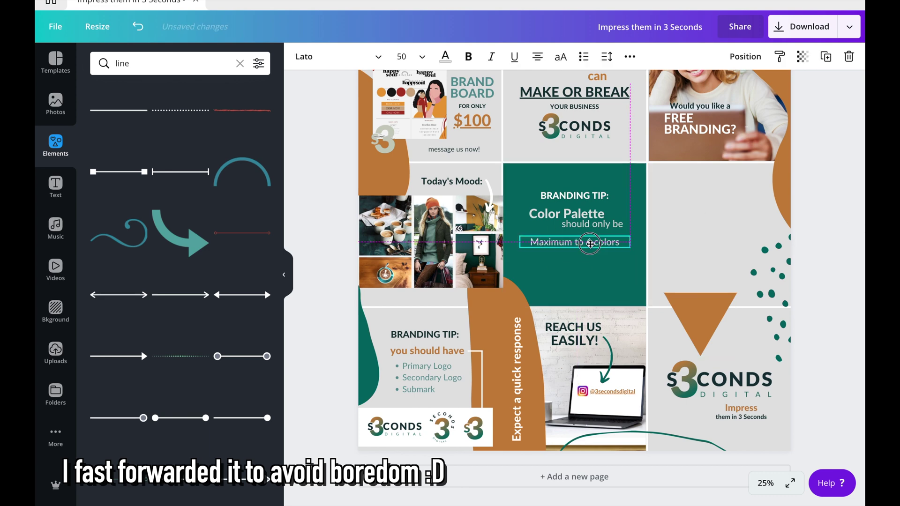
# Shorten a green rectangle into a strip across the center cell and place it behind "BRANDING TIP:".
pyautogui.click(616, 174)
pyautogui.moveTo(647, 305); pyautogui.dragTo(647, 206)
pyautogui.click(699, 56)
pyautogui.click(659, 91)
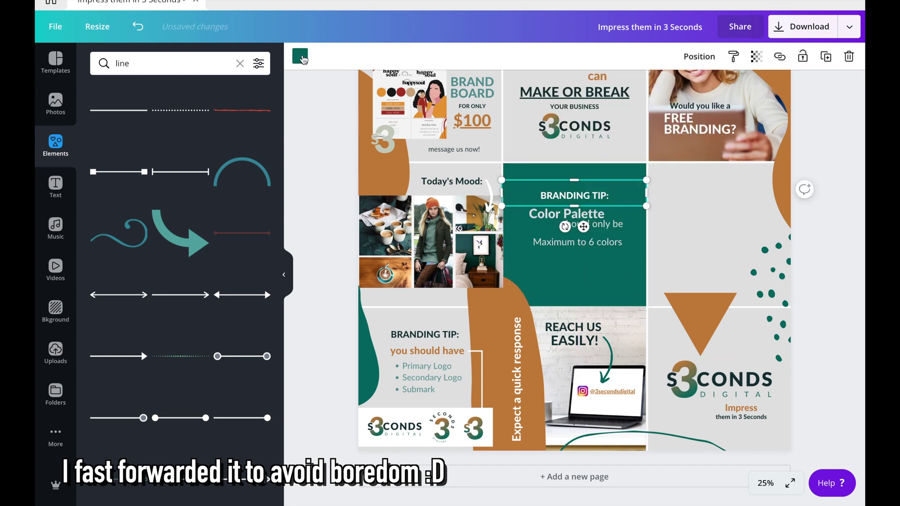
# Recolor the strip behind "BRANDING TIP:" to orange-brown and narrow it to fit inside the green center cell.
pyautogui.click(300, 56)
pyautogui.click(195, 170)
pyautogui.click(594, 196)
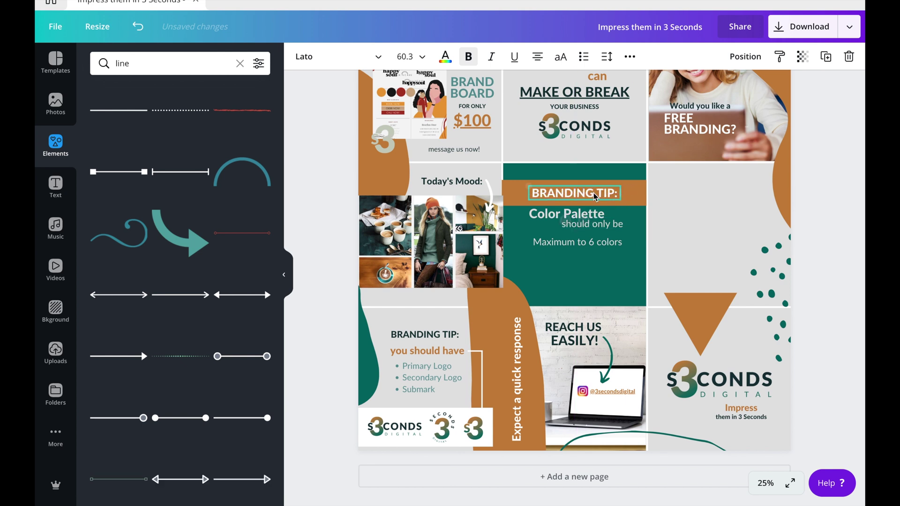
pyautogui.click(515, 199)
pyautogui.moveTo(503, 187); pyautogui.dragTo(507, 187)
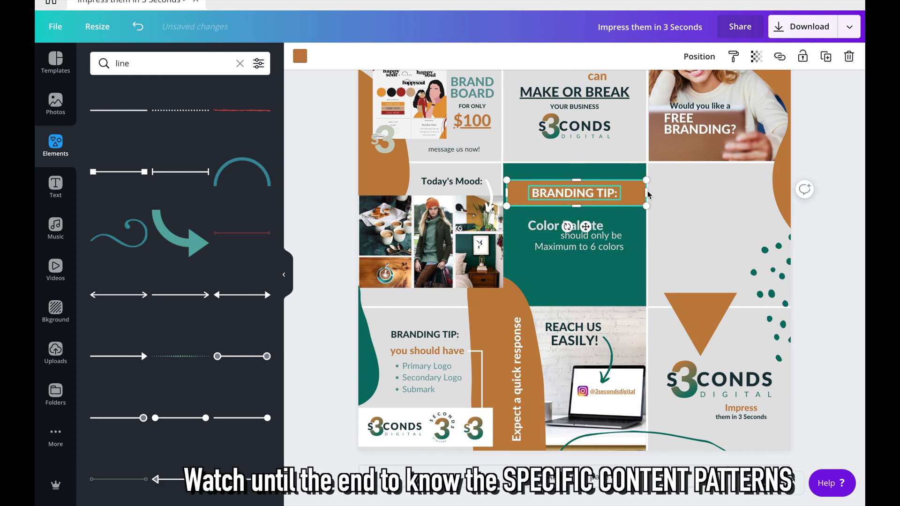
pyautogui.click(731, 245)
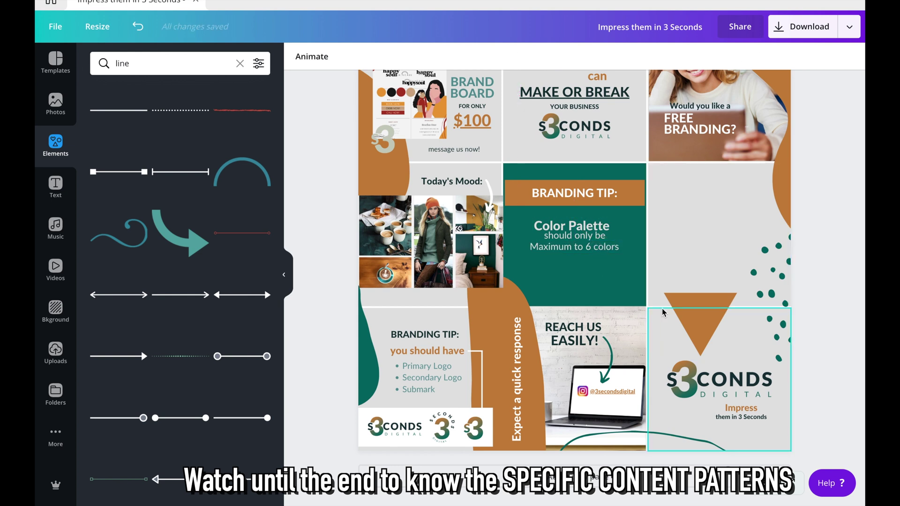
# Replace the duplicated text below the color palette tip with "3 SECONDS DIGITAL", without bullet formatting.
pyautogui.moveTo(438, 384); pyautogui.dragTo(440, 387)
pyautogui.hotkey('ctrl', 'a')
pyautogui.press('BackSpace')
pyautogui.click(583, 56)
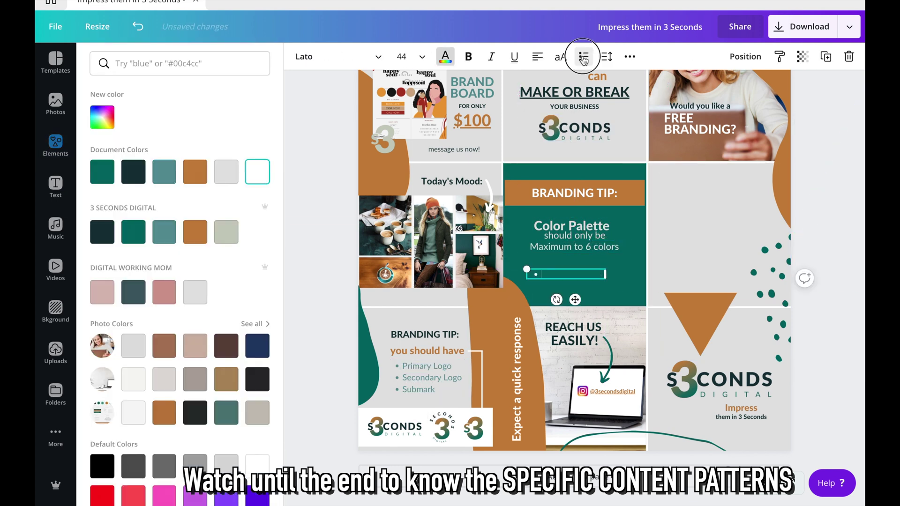
pyautogui.press('BackSpace')
pyautogui.press('BackSpace')
pyautogui.press('BackSpace')
pyautogui.write('GITAL')
# Set the "3 SECONDS DIGITAL" line in the center cell to size 35 and widen its letter spacing.
pyautogui.click(401, 57)
pyautogui.write('35')
pyautogui.press('Return')
pyautogui.click(55, 145)
pyautogui.write('line')
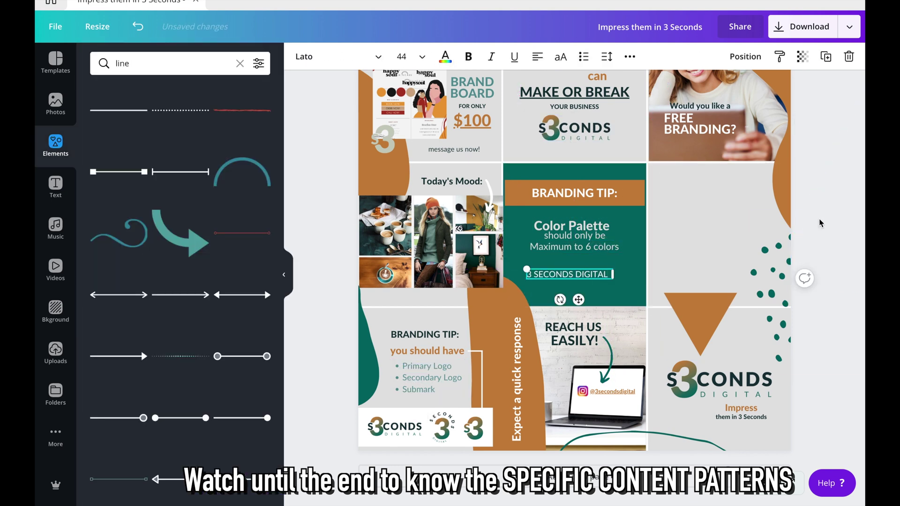
pyautogui.click(606, 57)
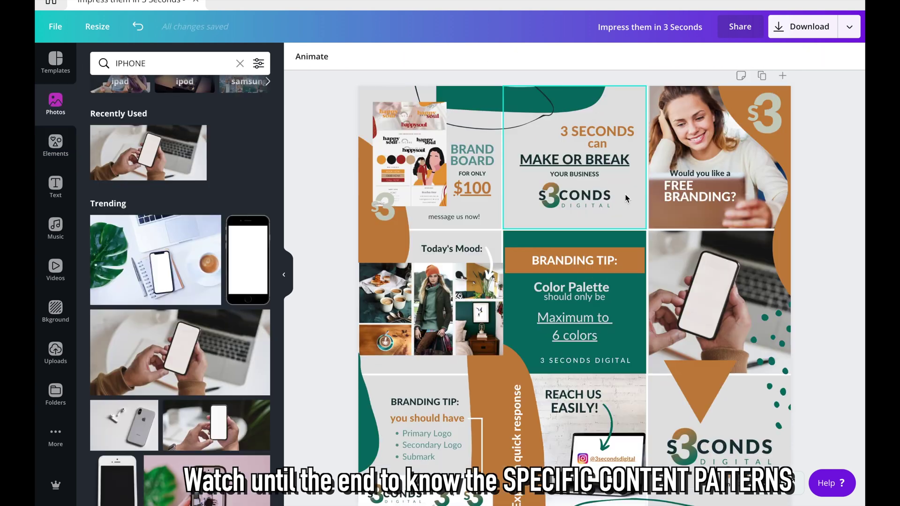
# Place the circular 3 Seconds Digital submark on the phone screen in the right-middle cell, tilted to match the phone.
pyautogui.click(577, 195)
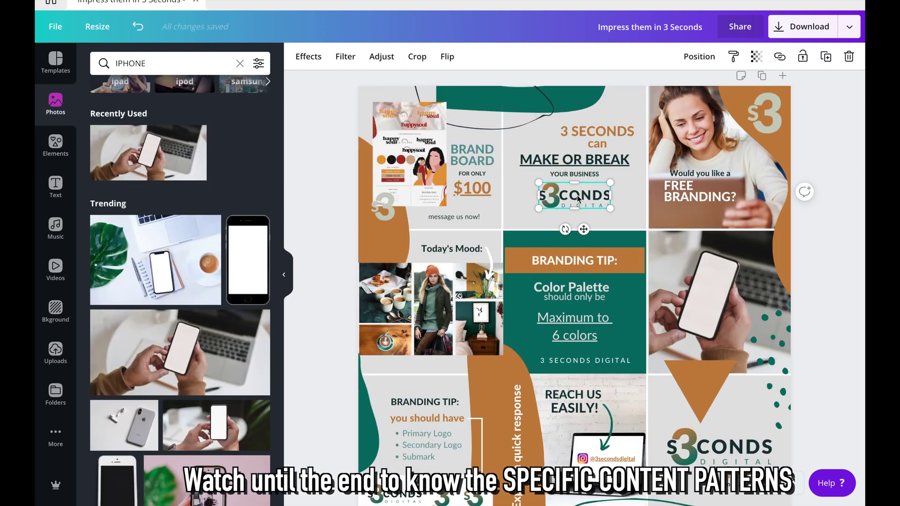
pyautogui.moveTo(705, 300); pyautogui.dragTo(682, 331)
pyautogui.moveTo(711, 296); pyautogui.dragTo(714, 292)
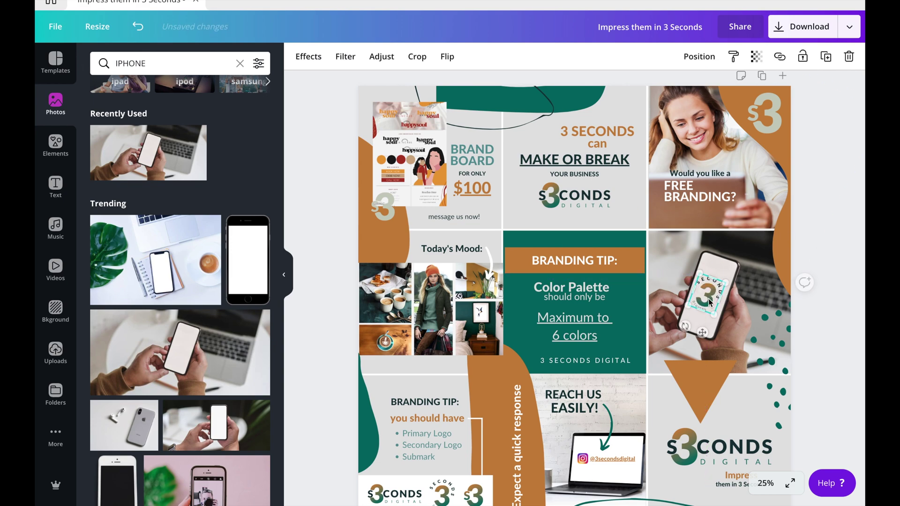
pyautogui.click(859, 229)
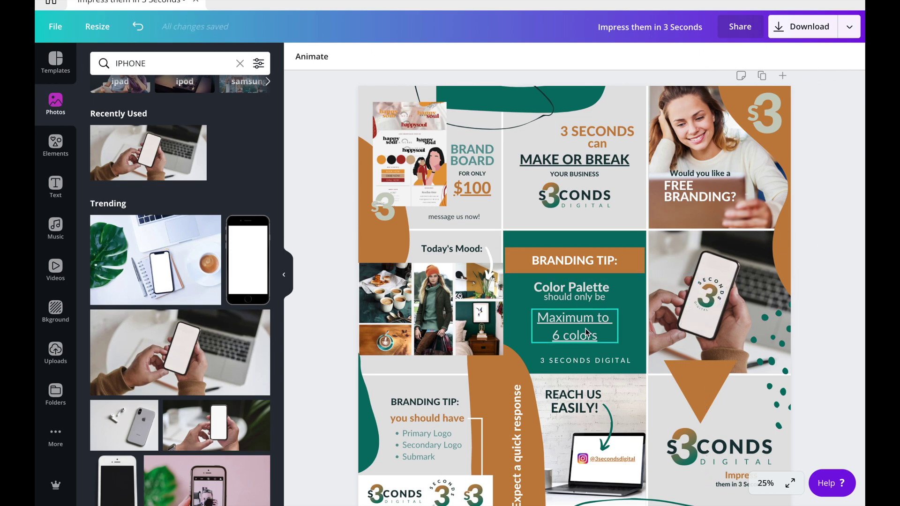
# Rename the design as "3 SECONDS DIGITAL 9-TILES PUZZLE FEED".
pyautogui.scroll(-1, 656, 398)
pyautogui.click(765, 483)
pyautogui.click(776, 426)
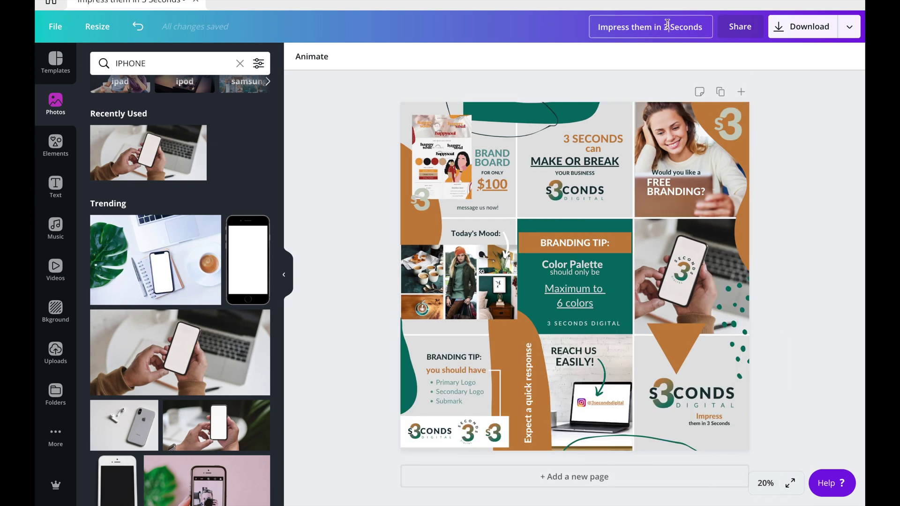
pyautogui.write('3 SECONDS DIGITAL 9-TILE')
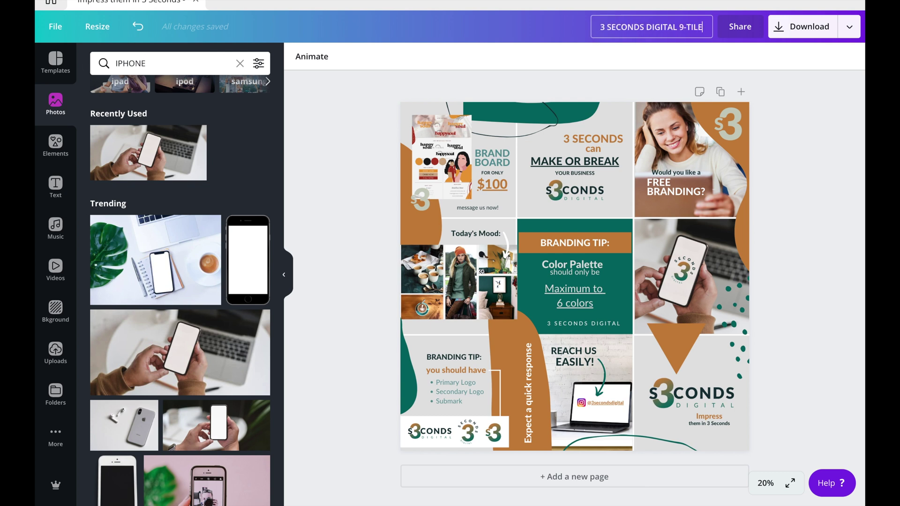
# Download the finished grid as a PNG at 3000 x 3000 px and save it to the computer.
pyautogui.click(802, 26)
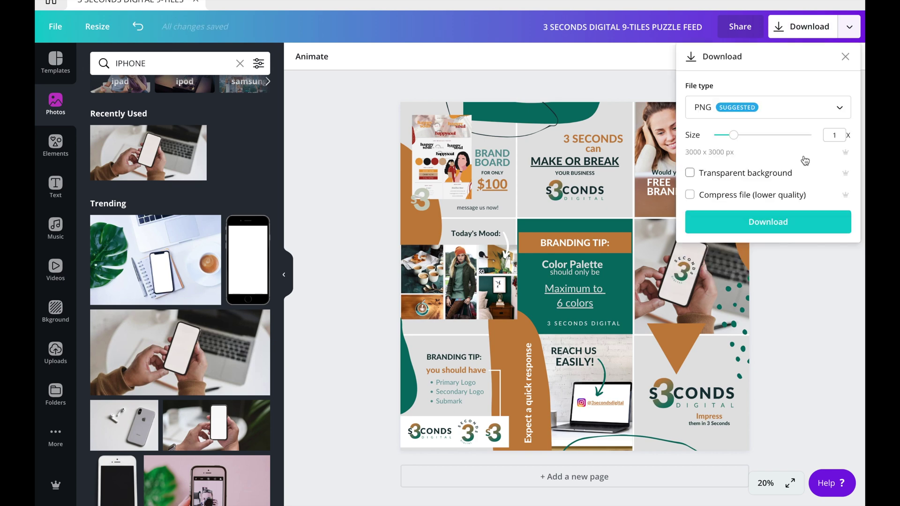
pyautogui.click(767, 220)
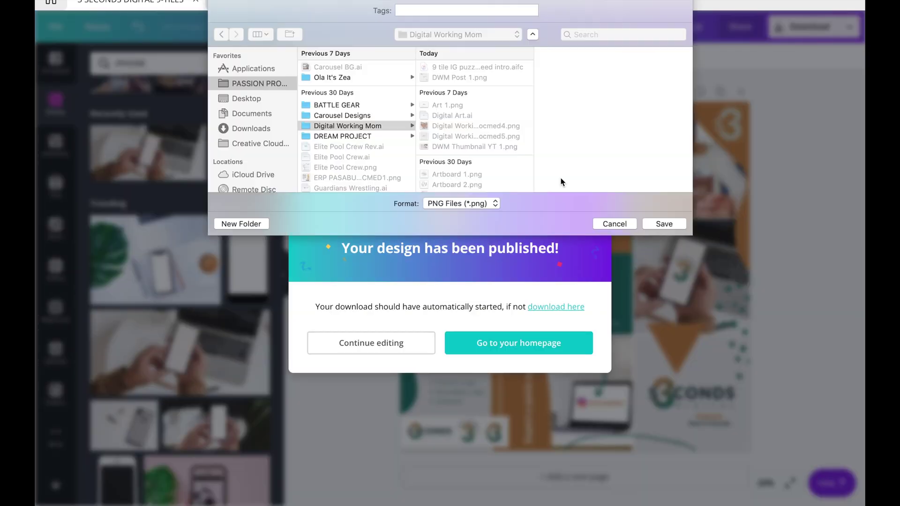
pyautogui.click(478, 32)
pyautogui.click(444, 150)
pyautogui.press('Return')
# Create a blank Social Media design and add the exported grid image to the uploads.
pyautogui.click(625, 153)
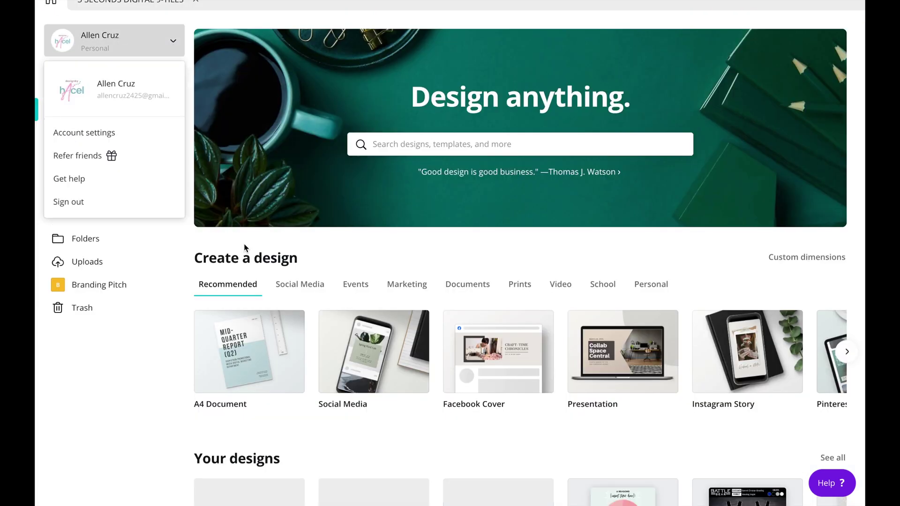
pyautogui.click(104, 76)
pyautogui.click(91, 201)
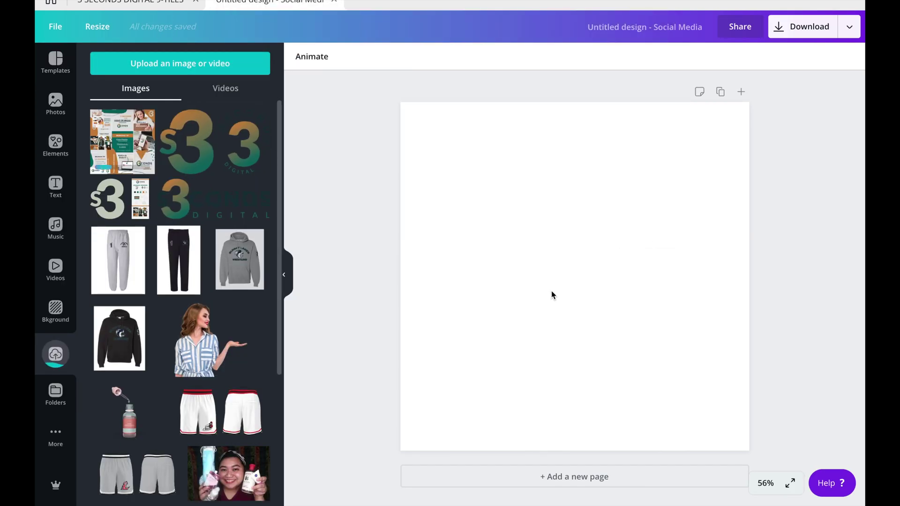
# Enlarge the exported grid image from the page's upper-left corner until its Brand Board tile fills the blank page.
pyautogui.moveTo(710, 277); pyautogui.dragTo(530, 249)
pyautogui.moveTo(487, 412); pyautogui.dragTo(743, 422)
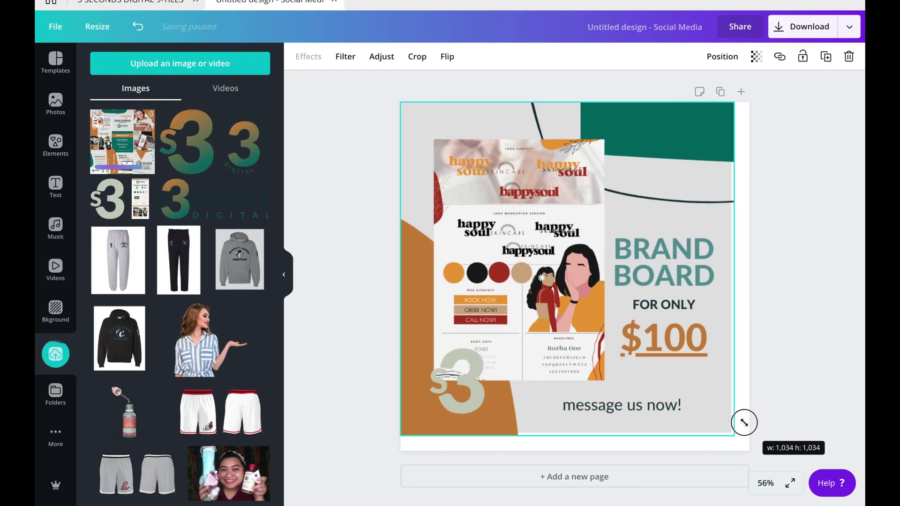
pyautogui.click(804, 249)
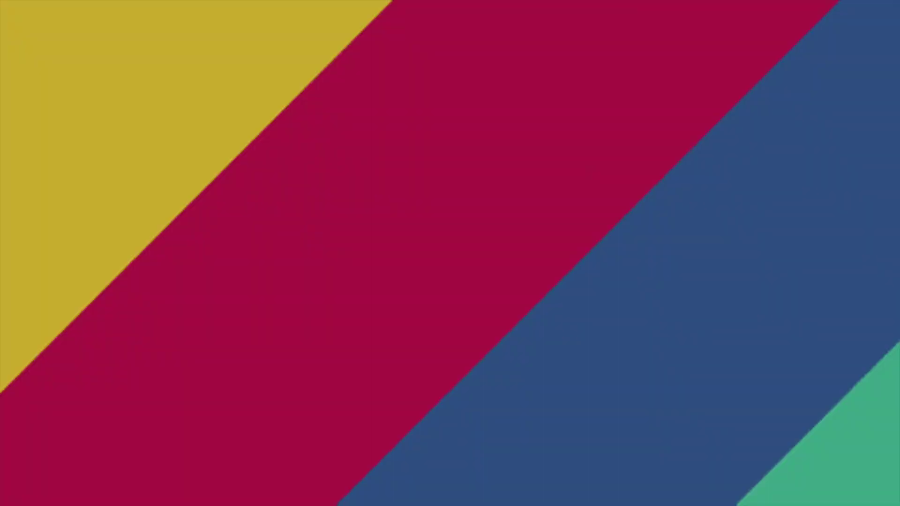